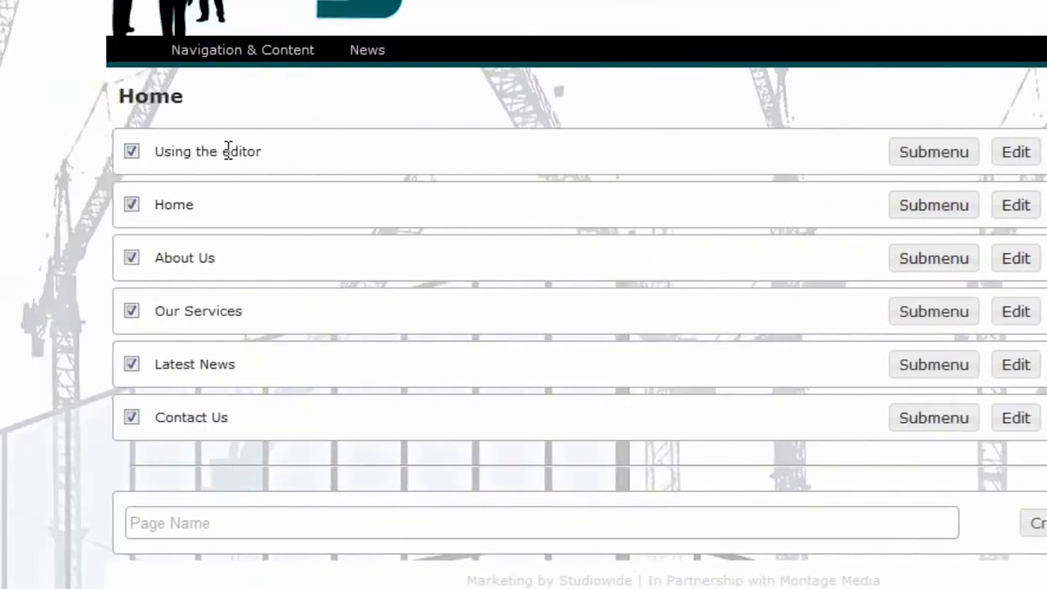
- Open the "Using the editor" page for editing
{"action": "left_click_drag", "start_coordinate": [229, 150], "coordinate": [345, 150]}
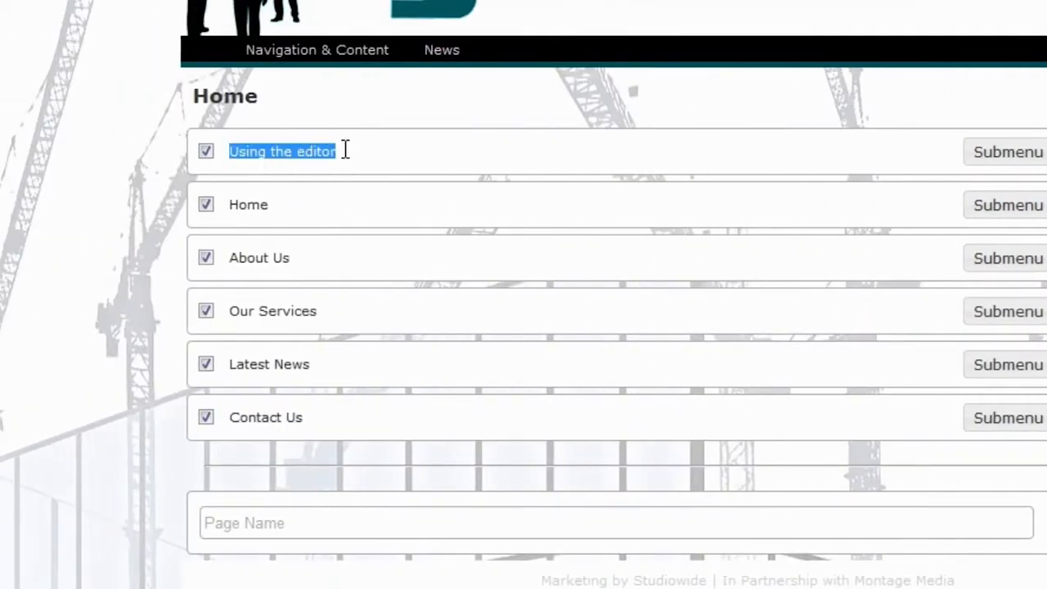
{"action": "left_click", "coordinate": [391, 162]}
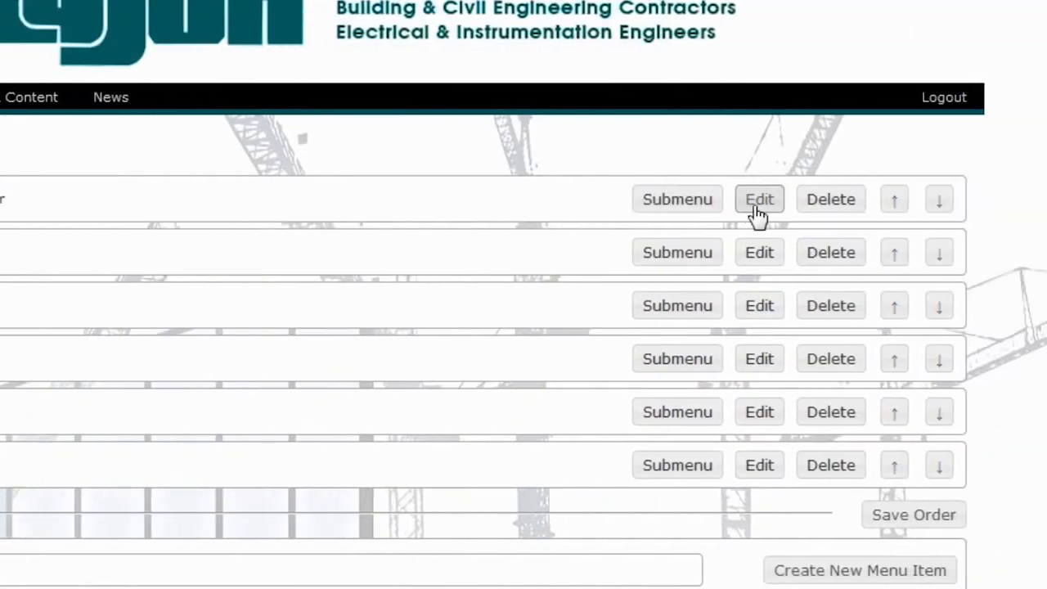
{"action": "left_click", "coordinate": [760, 199]}
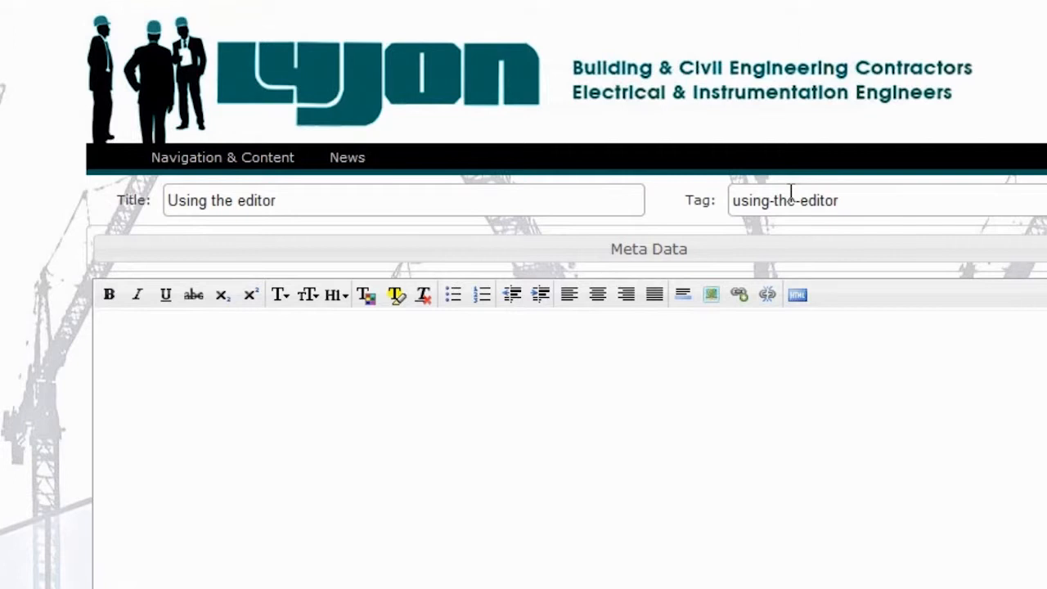
- Set the page's meta data title to "How to use the content editor" and its description to "A brief video showing you what to do"
{"action": "left_click", "coordinate": [678, 250]}
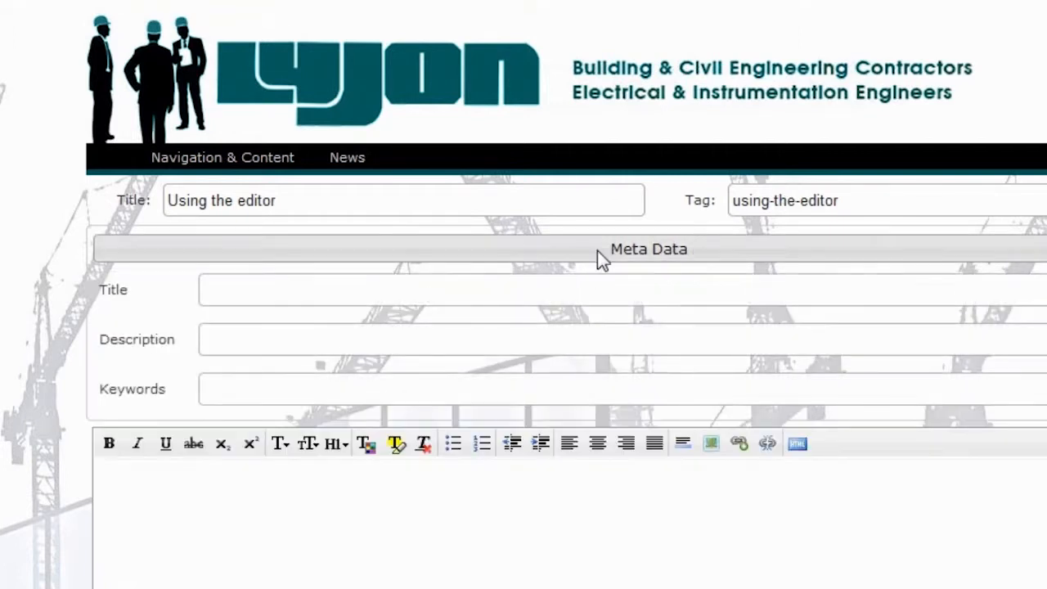
{"action": "left_click", "coordinate": [300, 289]}
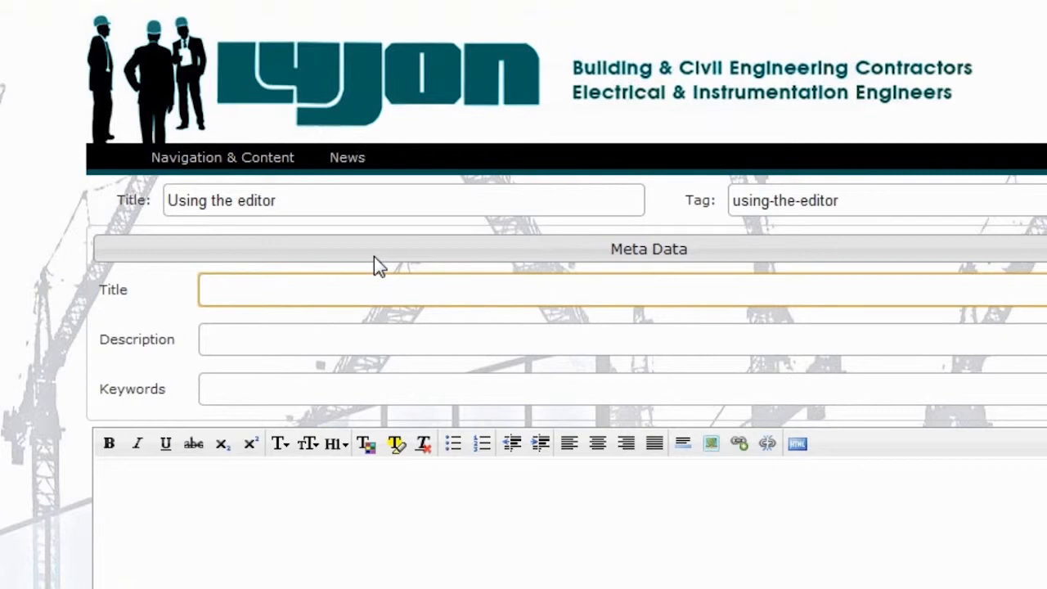
{"action": "type", "text": "How to use the content editor"}
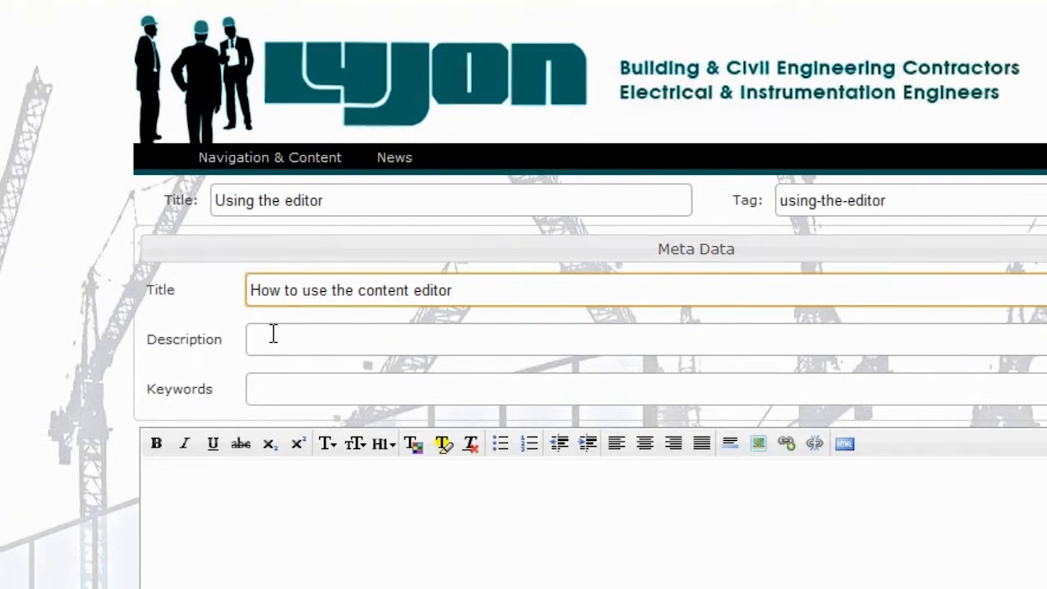
{"action": "left_click", "coordinate": [229, 339]}
{"action": "type", "text": "A b"}
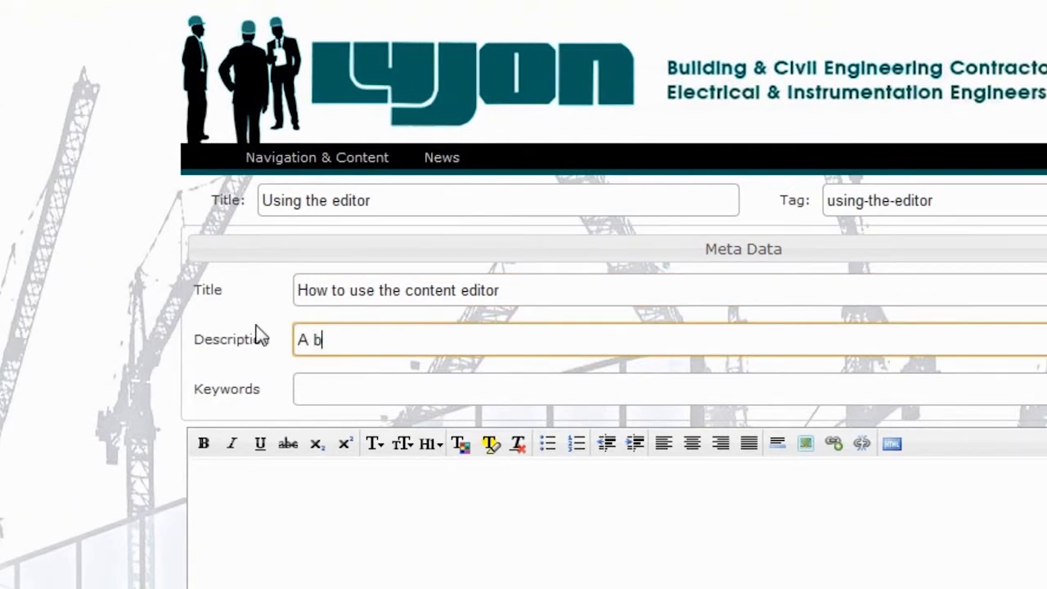
{"action": "type", "text": "rief video showing you"}
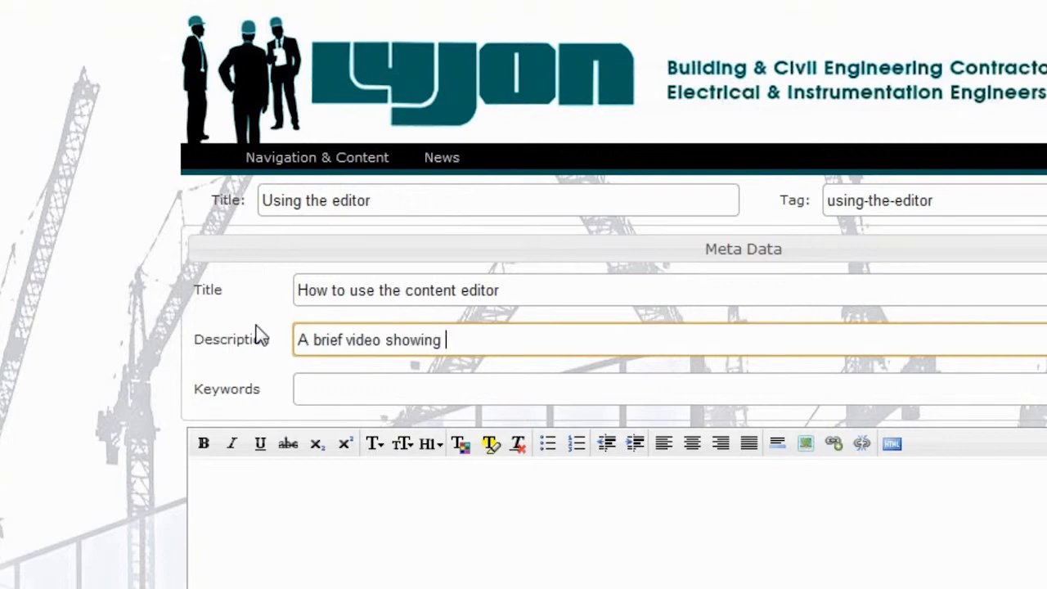
{"action": "type", "text": " what to do"}
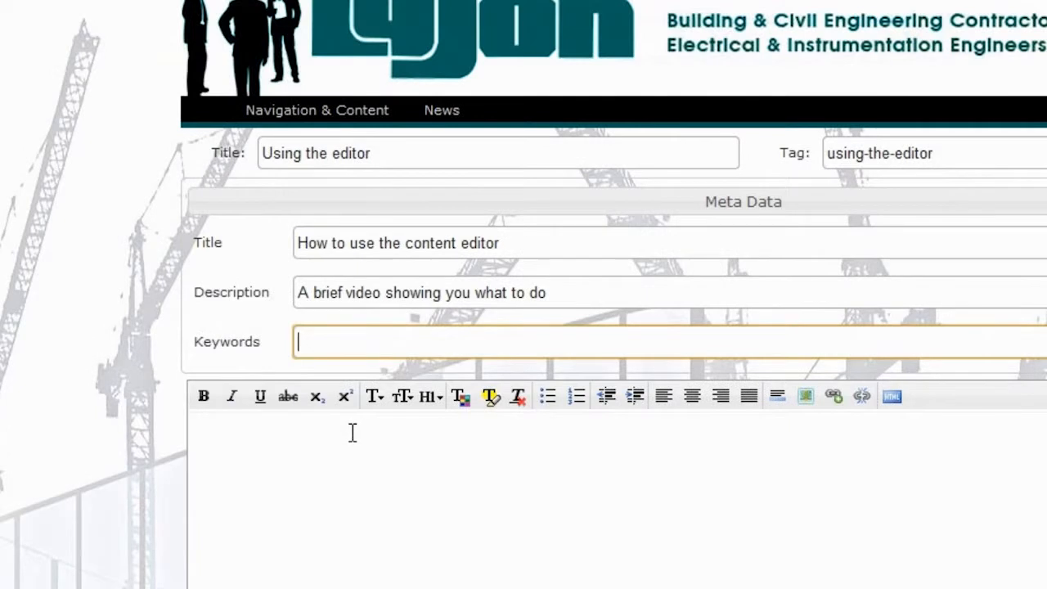
- Enter the meta data keywords "video,content,editing,website,edit" for the page
{"action": "type", "text": "video,"}
{"action": "type", "text": "content,editing"}
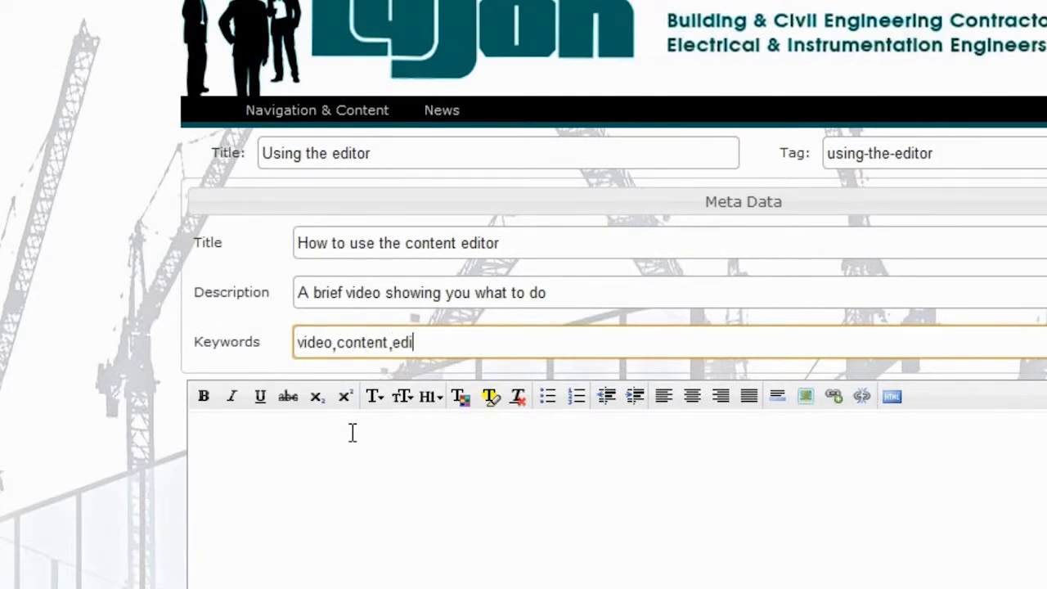
{"action": "key", "text": "BackSpace"}
{"action": "key", "text": "BackSpace"}
{"action": "type", "text": "ng,website"}
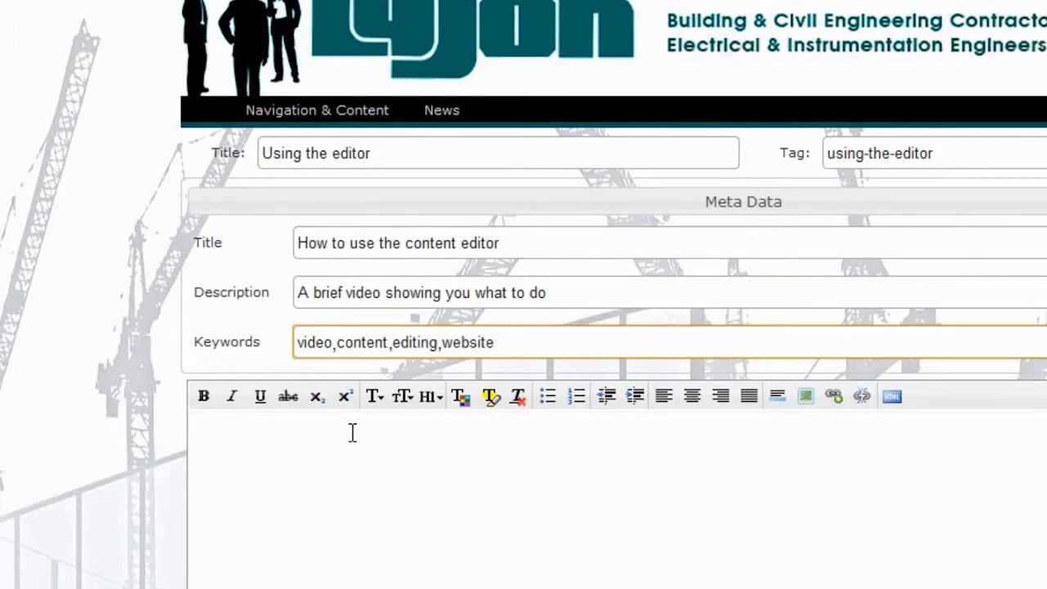
{"action": "type", "text": ",edit"}
- Examine the fonts and font sizes the content editor offers
{"action": "scroll", "coordinate": [312, 294], "scroll_direction": "down", "scroll_amount": 1}
{"action": "left_click", "coordinate": [313, 294]}
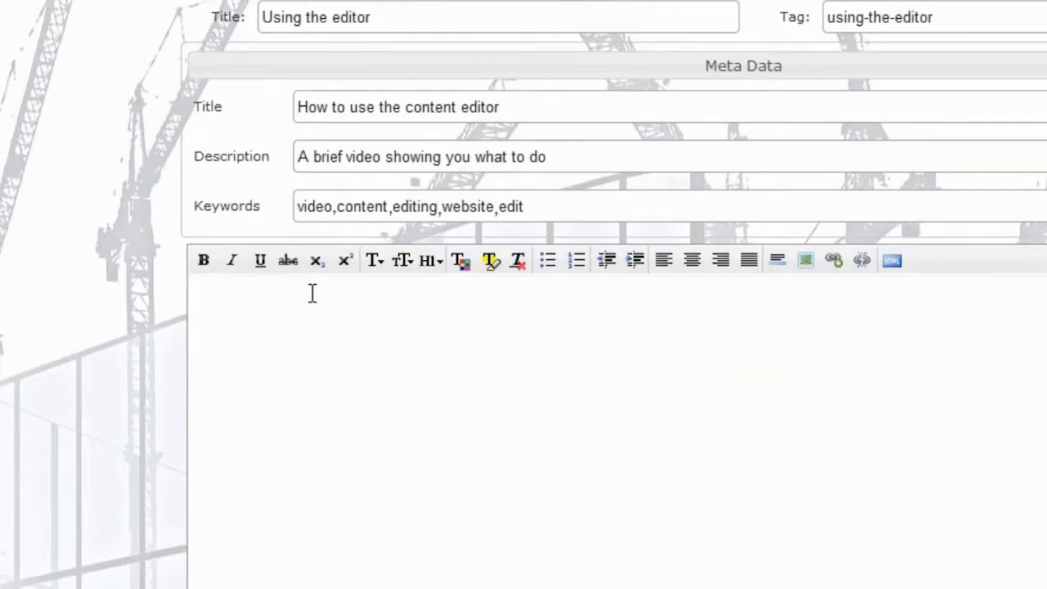
{"action": "left_click", "coordinate": [205, 263]}
{"action": "left_click", "coordinate": [376, 266]}
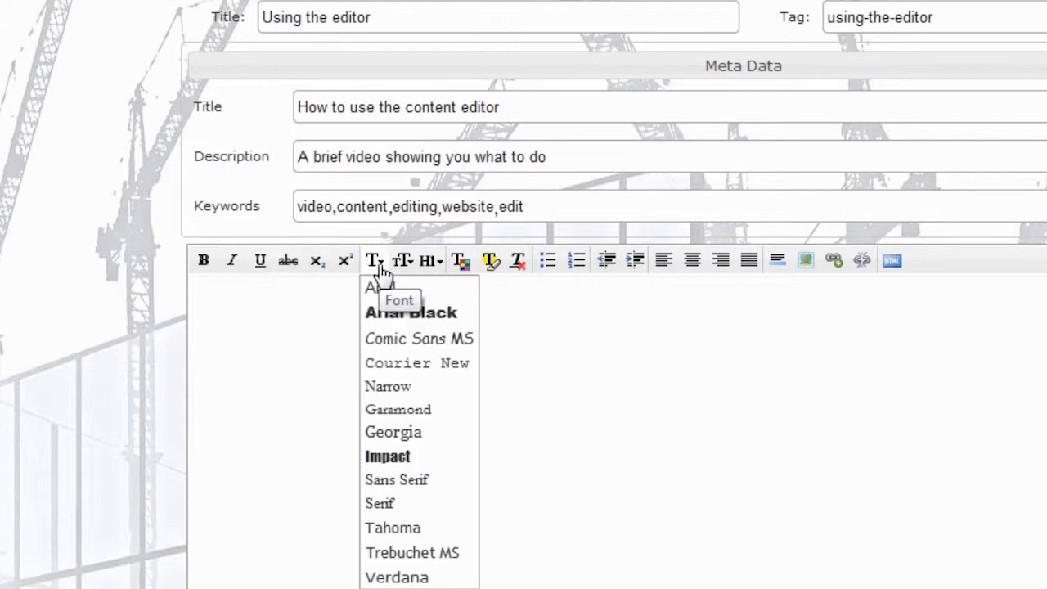
{"action": "left_click", "coordinate": [376, 266]}
{"action": "left_click", "coordinate": [402, 263]}
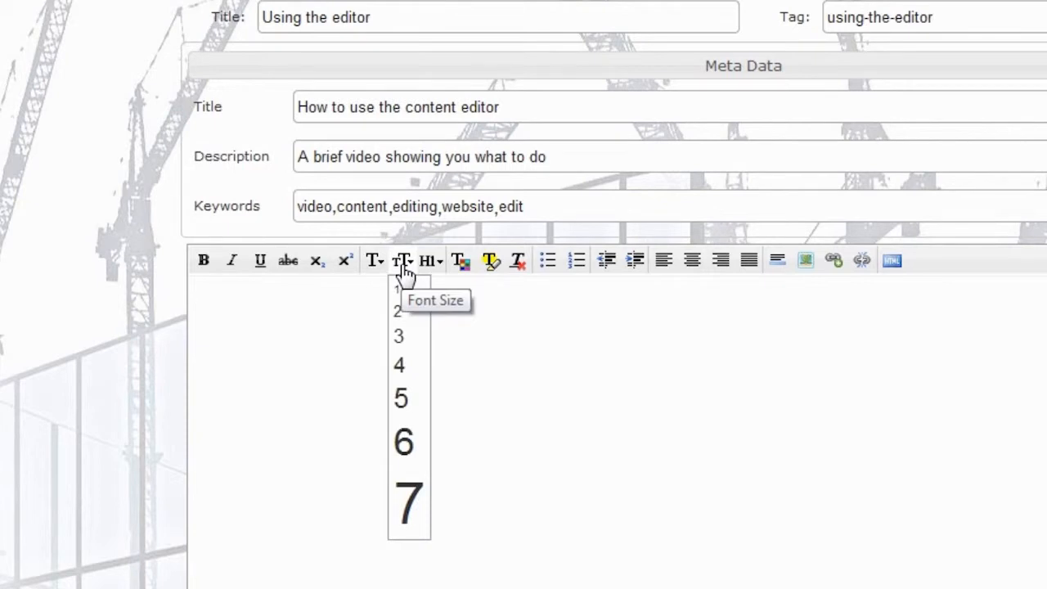
{"action": "left_click", "coordinate": [403, 270]}
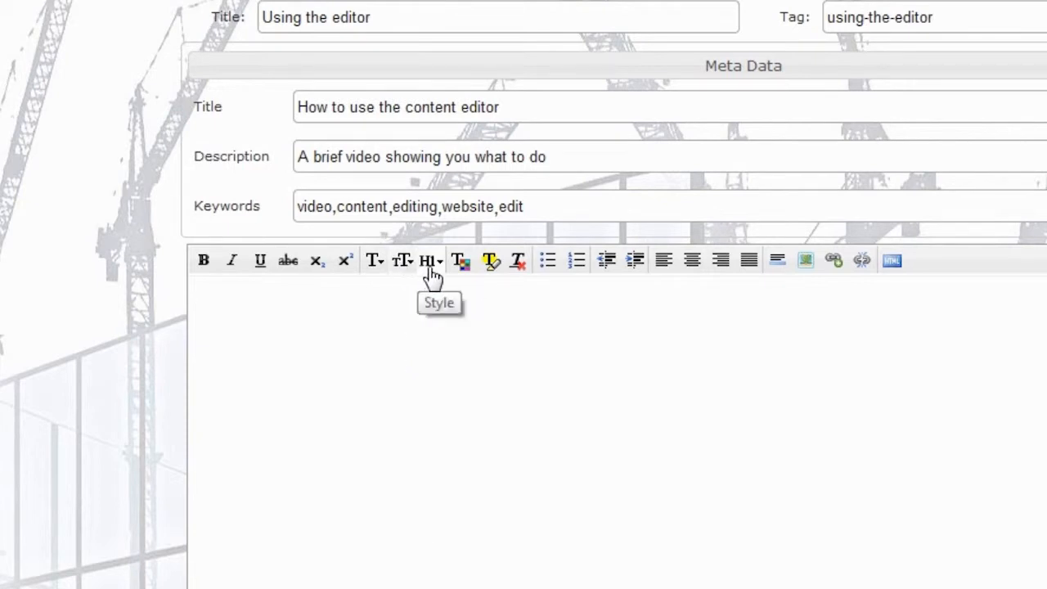
- Add the heading "Header Example One" to the page content in the Header 2 style
{"action": "left_click", "coordinate": [430, 275]}
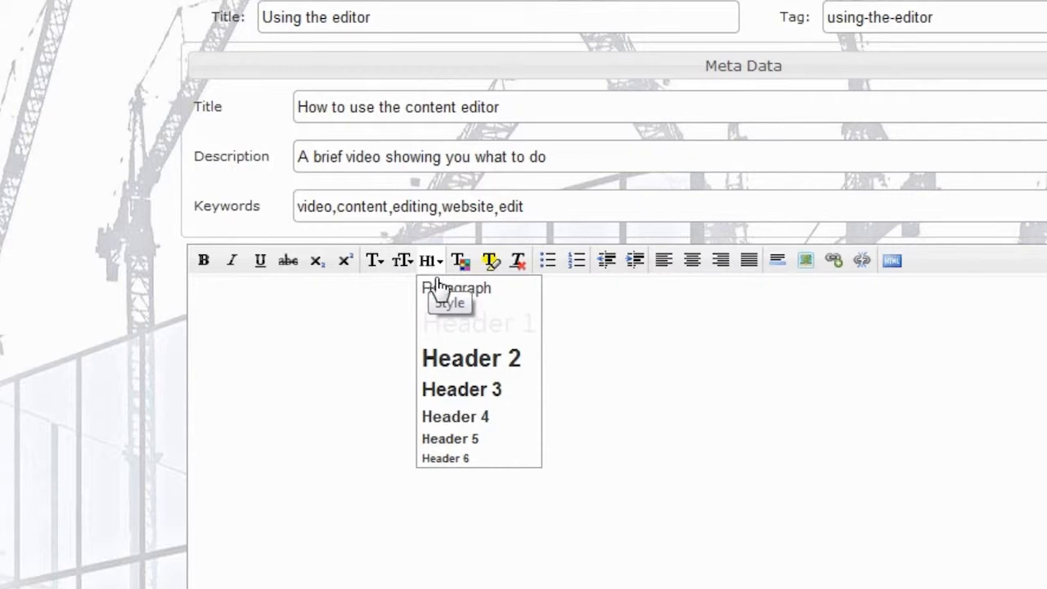
{"action": "left_click", "coordinate": [454, 359]}
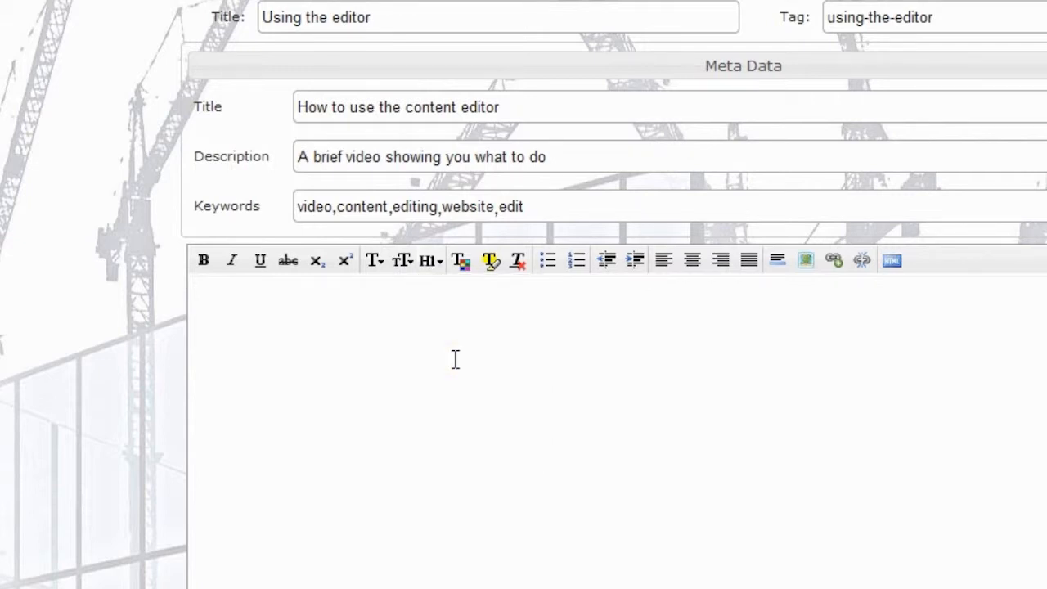
{"action": "type", "text": "Header Example One"}
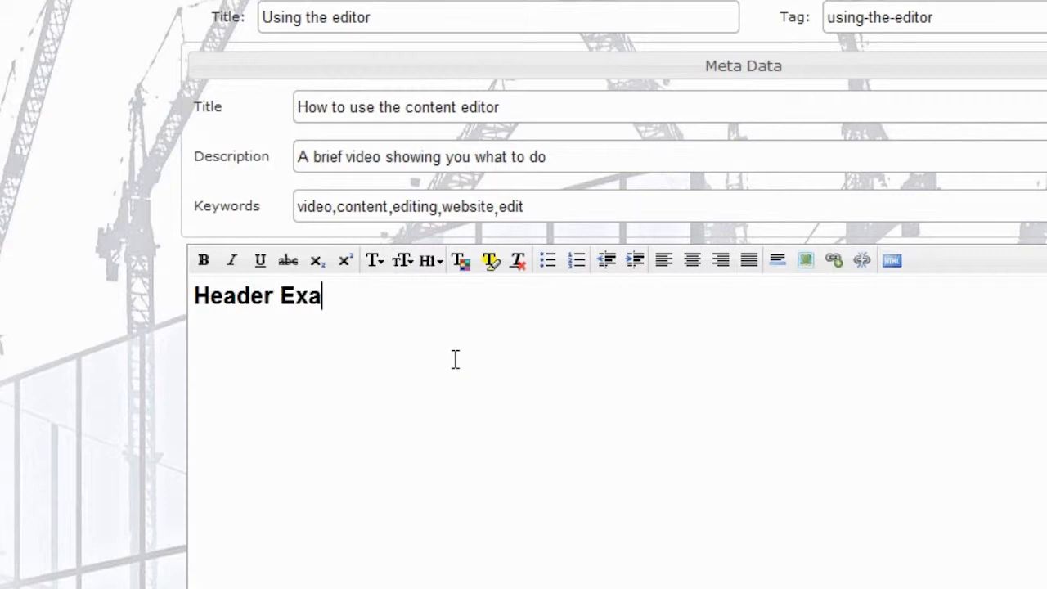
{"action": "key", "text": "Return"}
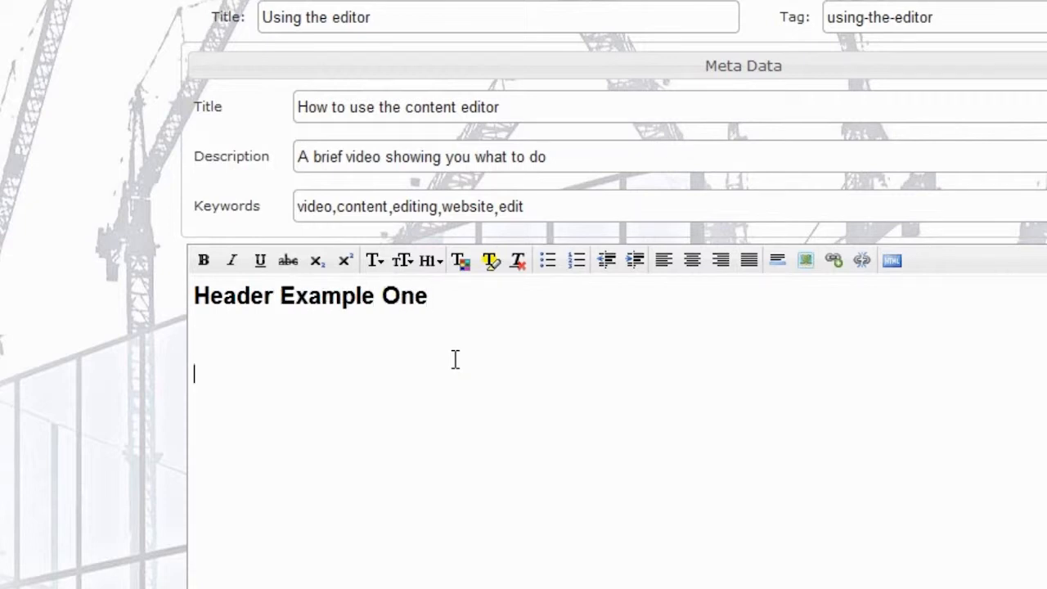
{"action": "left_click", "coordinate": [432, 261]}
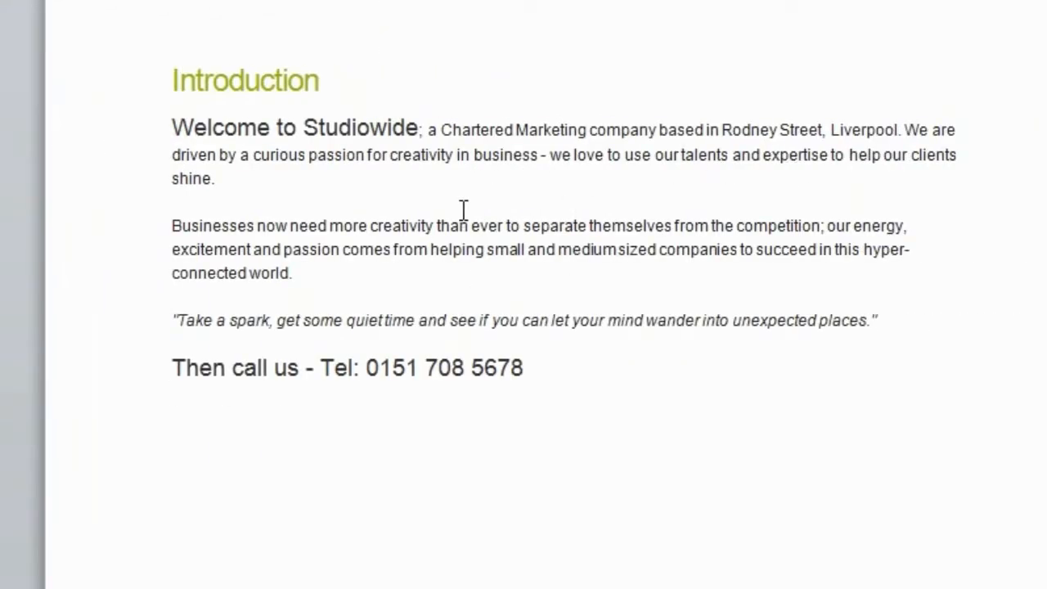
- Copy the entire text of the Word document, from the "Introduction" heading through the closing call-us line
{"action": "left_click_drag", "start_coordinate": [171, 80], "coordinate": [306, 131]}
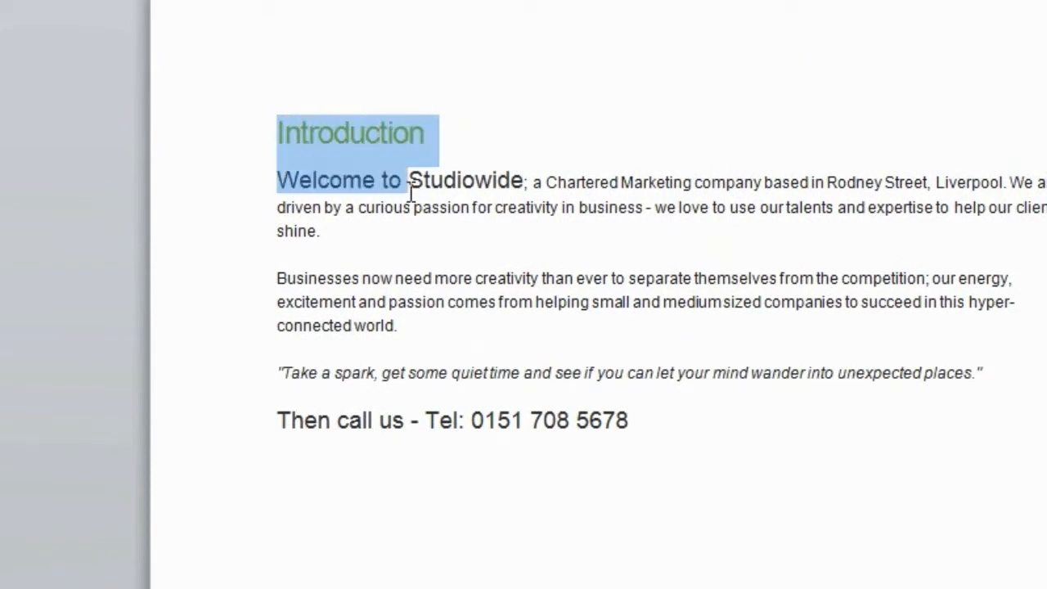
{"action": "left_click_drag", "start_coordinate": [411, 187], "coordinate": [635, 417]}
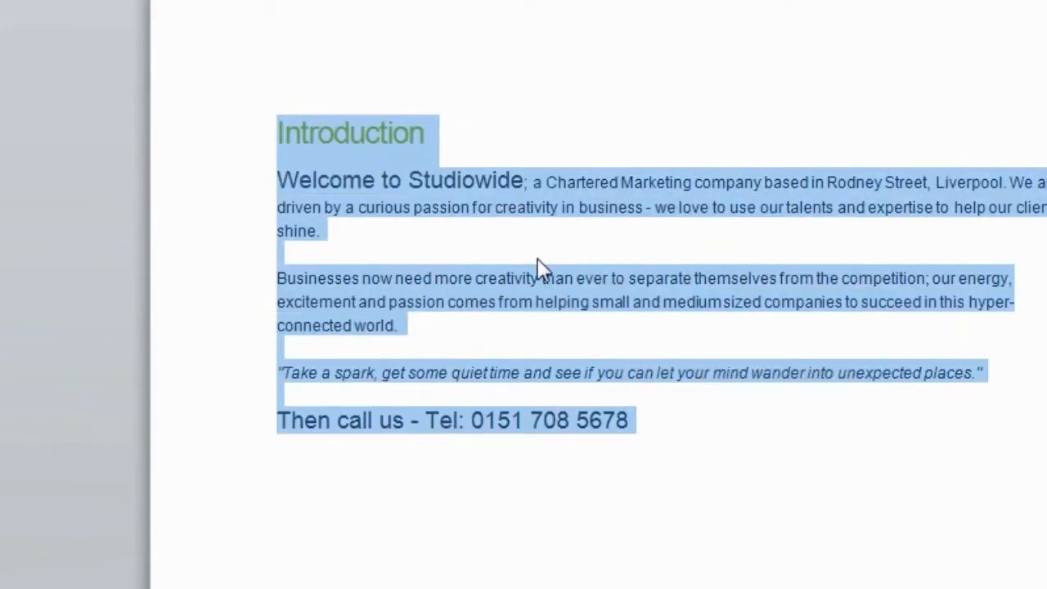
{"action": "right_click", "coordinate": [523, 201]}
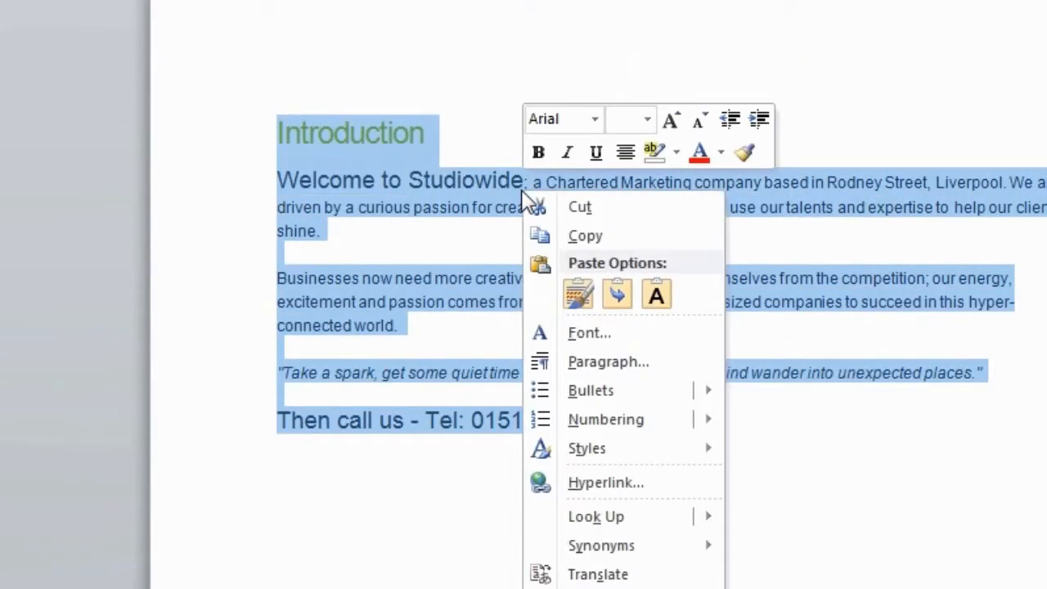
{"action": "left_click", "coordinate": [603, 239]}
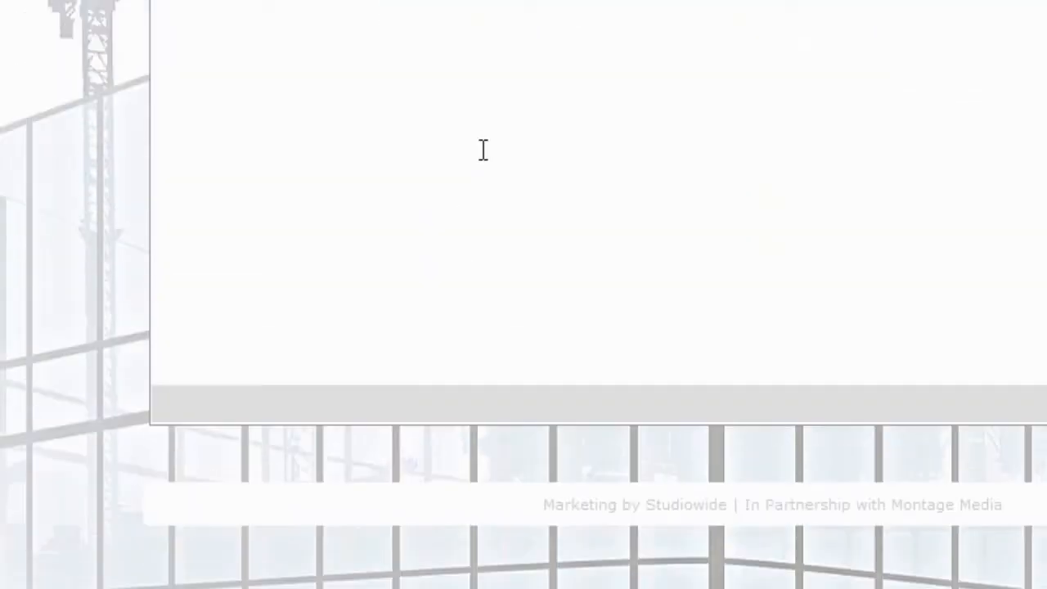
- Try pasting the copied Word text into the empty page content, first normally and then as plain text
{"action": "scroll", "coordinate": [456, 139], "scroll_direction": "up", "scroll_amount": 3}
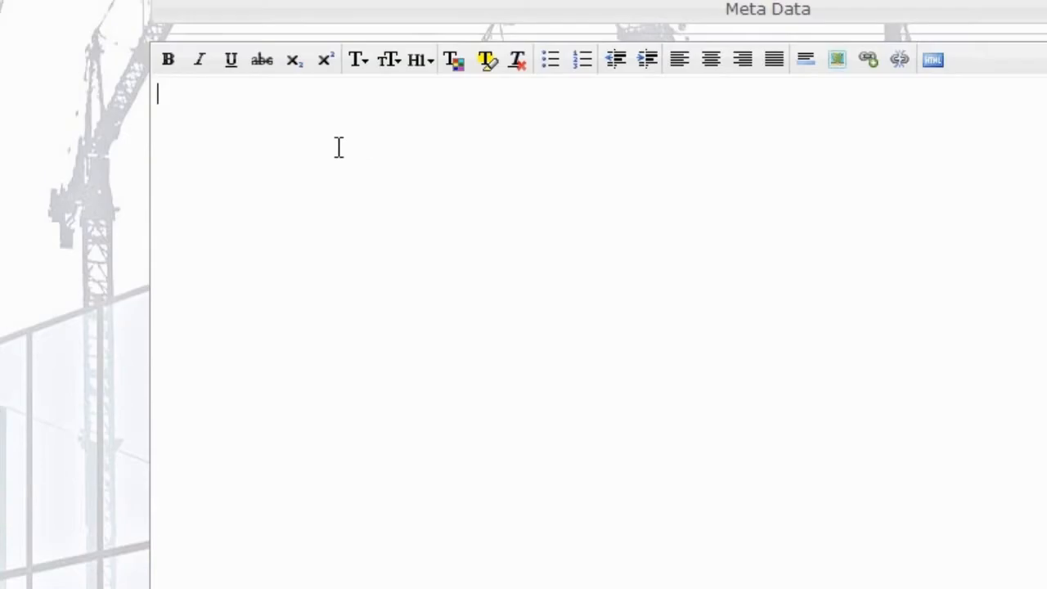
{"action": "right_click", "coordinate": [336, 147]}
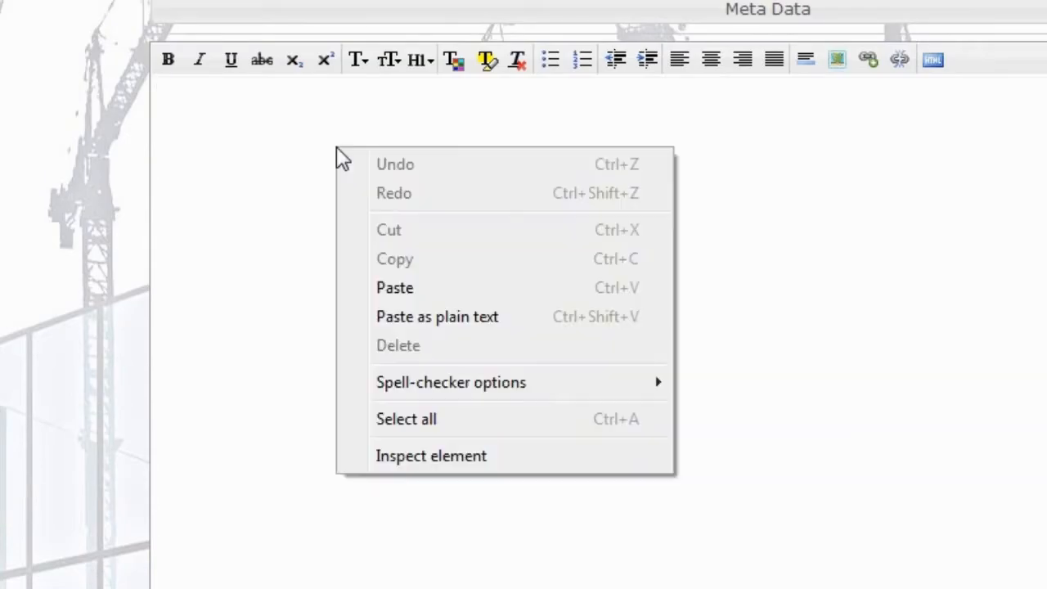
{"action": "left_click", "coordinate": [427, 289]}
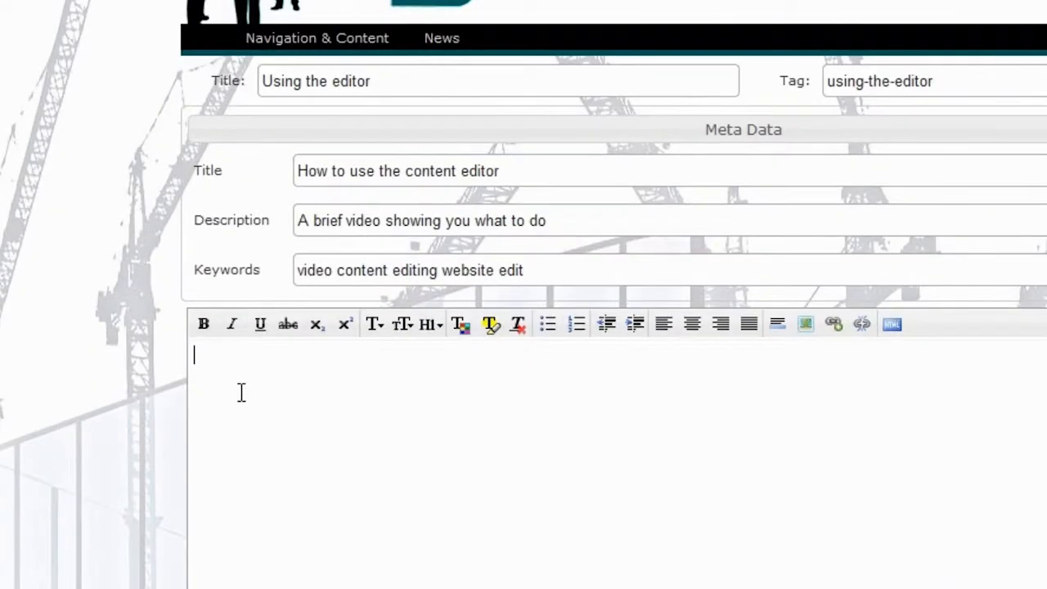
{"action": "right_click", "coordinate": [243, 382]}
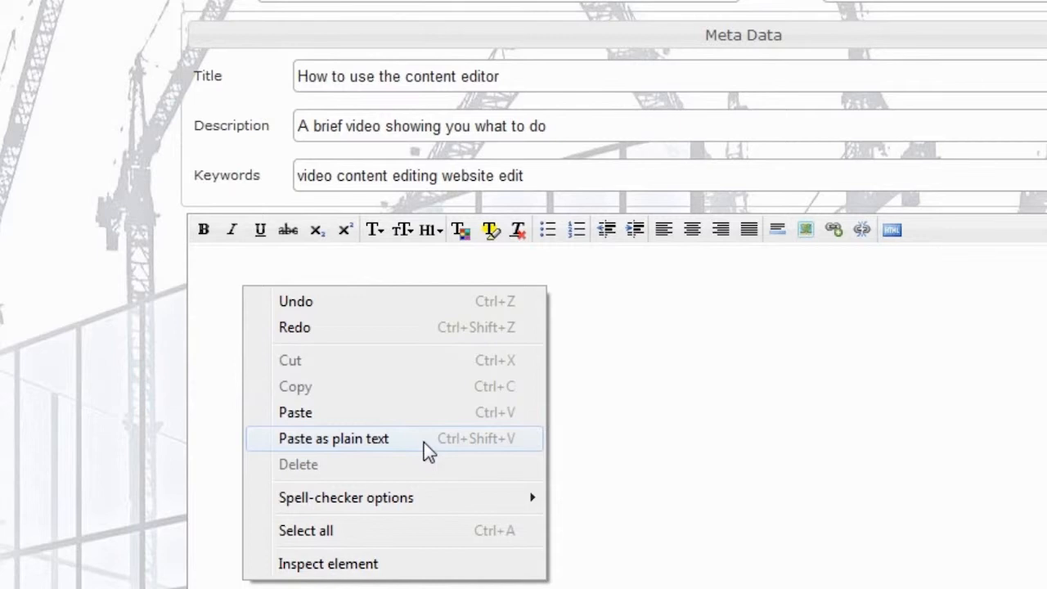
{"action": "left_click", "coordinate": [428, 452]}
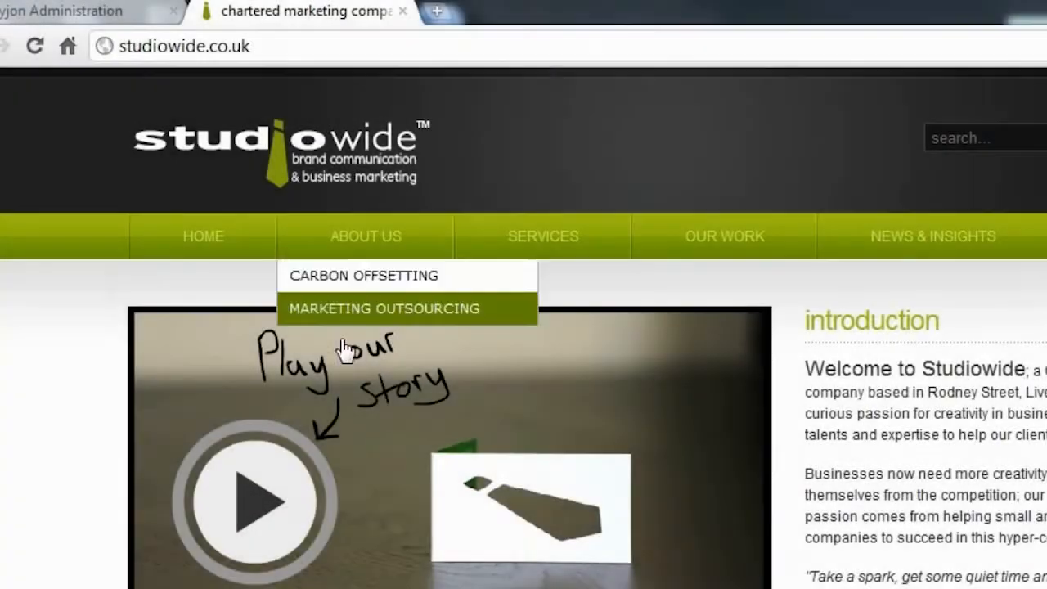
- Copy the "introduction" heading and its first paragraph from the Studiowide website's home page
{"action": "left_click_drag", "start_coordinate": [778, 346], "coordinate": [1024, 446]}
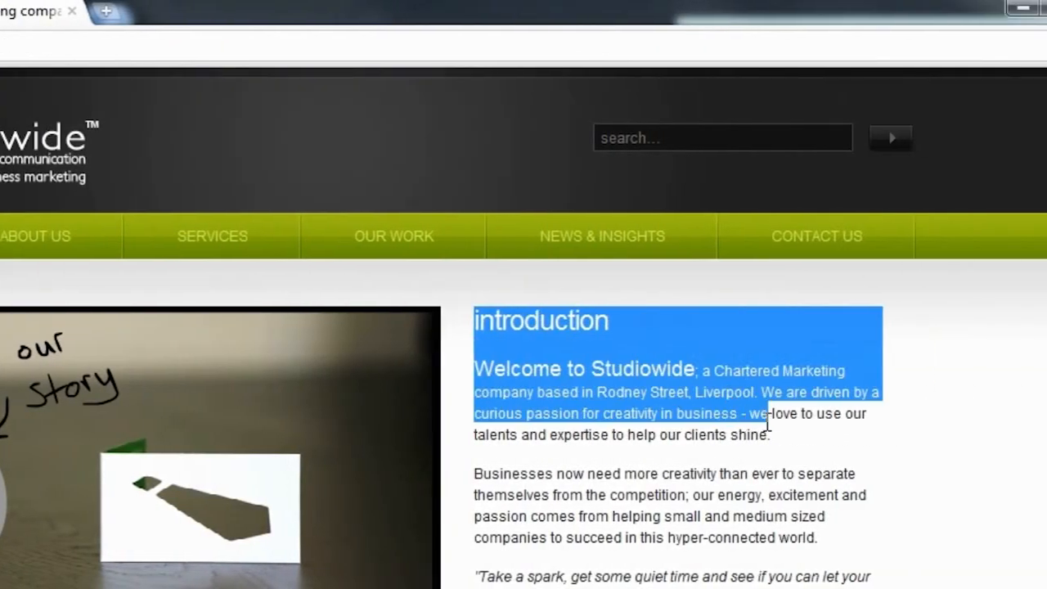
{"action": "right_click", "coordinate": [564, 396]}
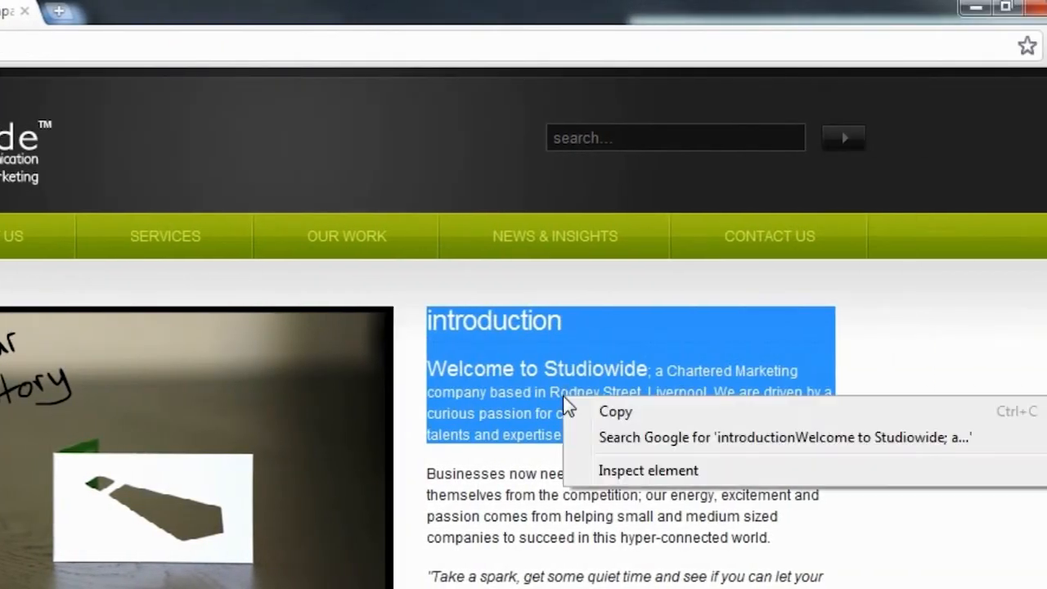
{"action": "left_click", "coordinate": [605, 412]}
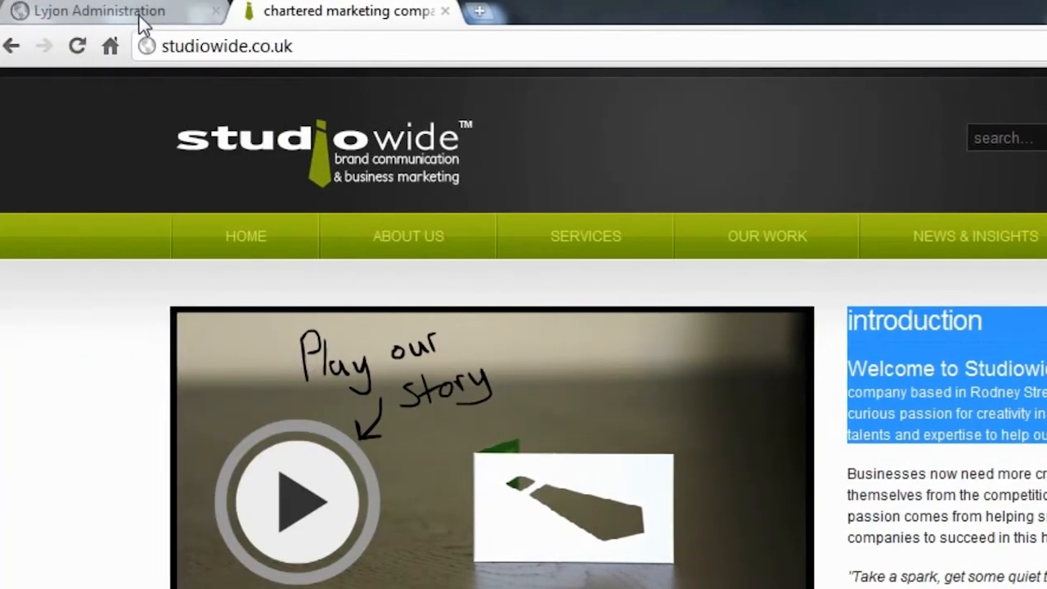
- Switch to Notepad and paste the text copied from the Studiowide website into the blank document
{"action": "left_click", "coordinate": [139, 20]}
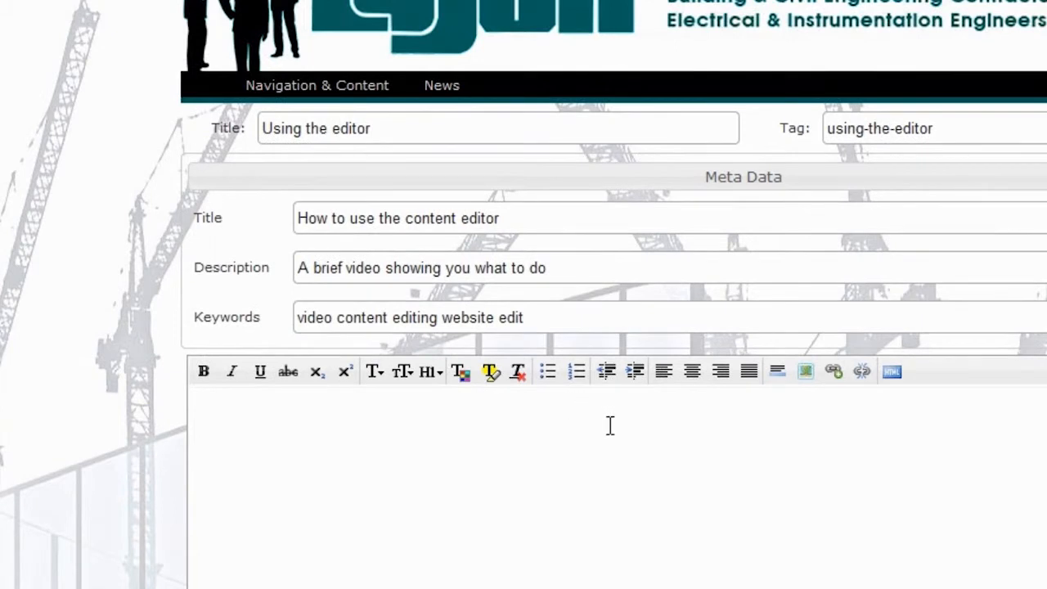
{"action": "scroll", "coordinate": [594, 418], "scroll_direction": "down", "scroll_amount": 5}
{"action": "key", "text": "alt+Tab"}
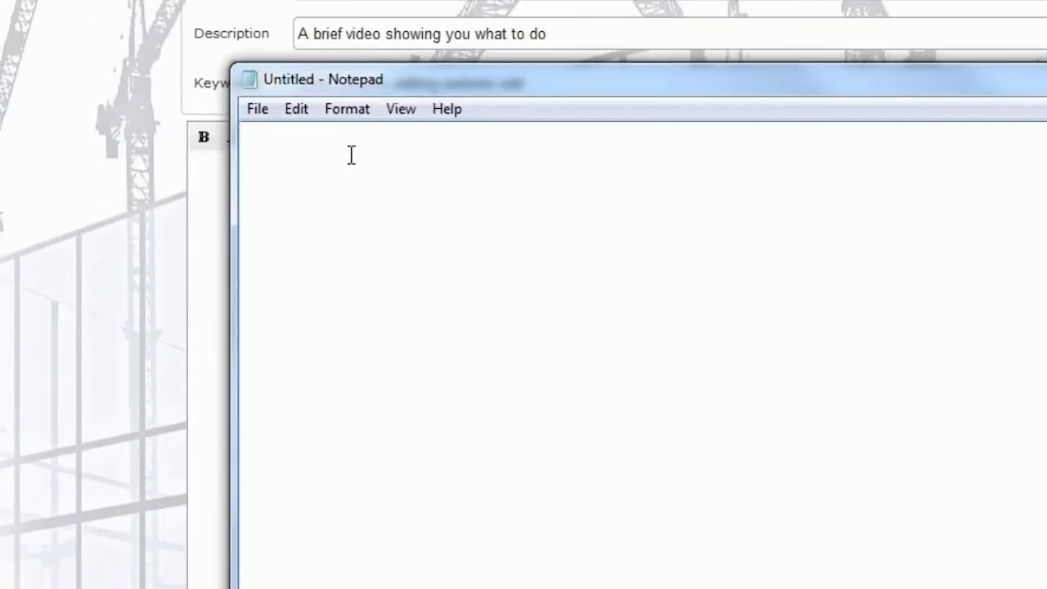
{"action": "right_click", "coordinate": [350, 155]}
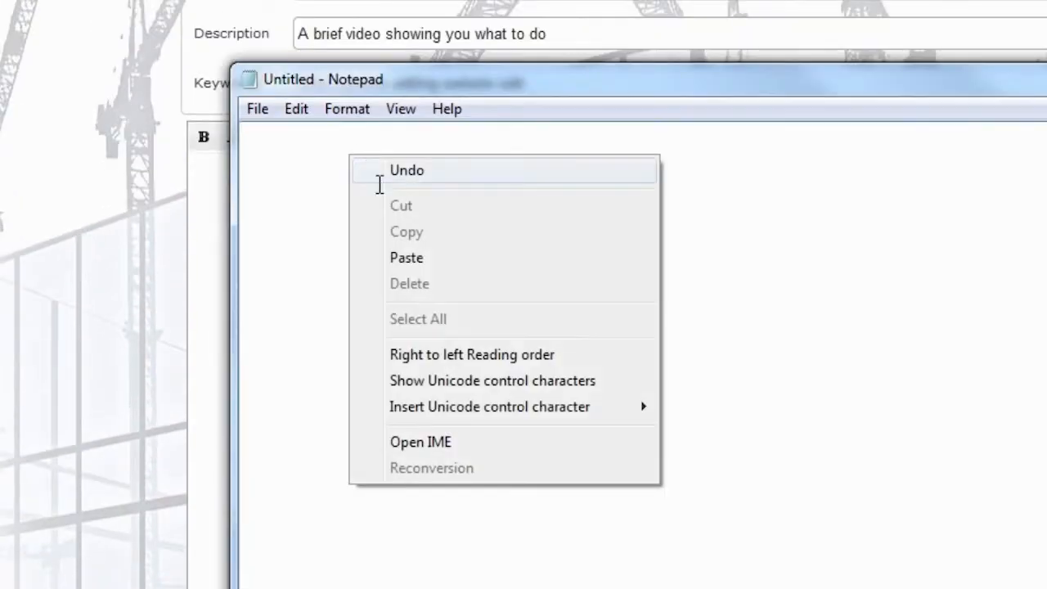
{"action": "left_click", "coordinate": [405, 257]}
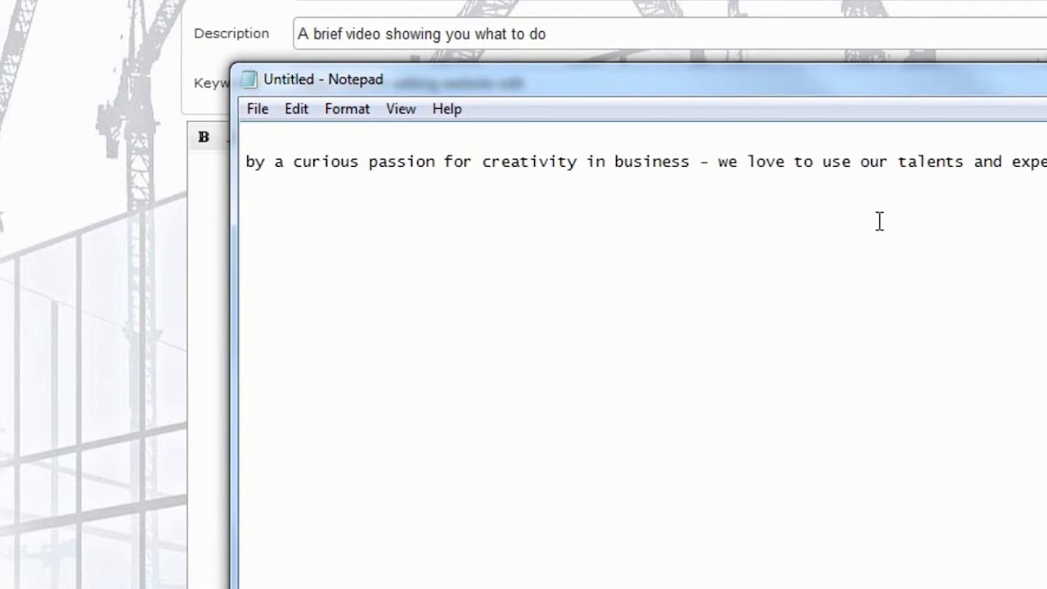
- Copy all of the pasted text in Notepad, from "introduction" through the end of the welcome paragraph
{"action": "left_click_drag", "start_coordinate": [905, 164], "coordinate": [0, 153]}
{"action": "left_click_drag", "start_coordinate": [148, 163], "coordinate": [176, 105]}
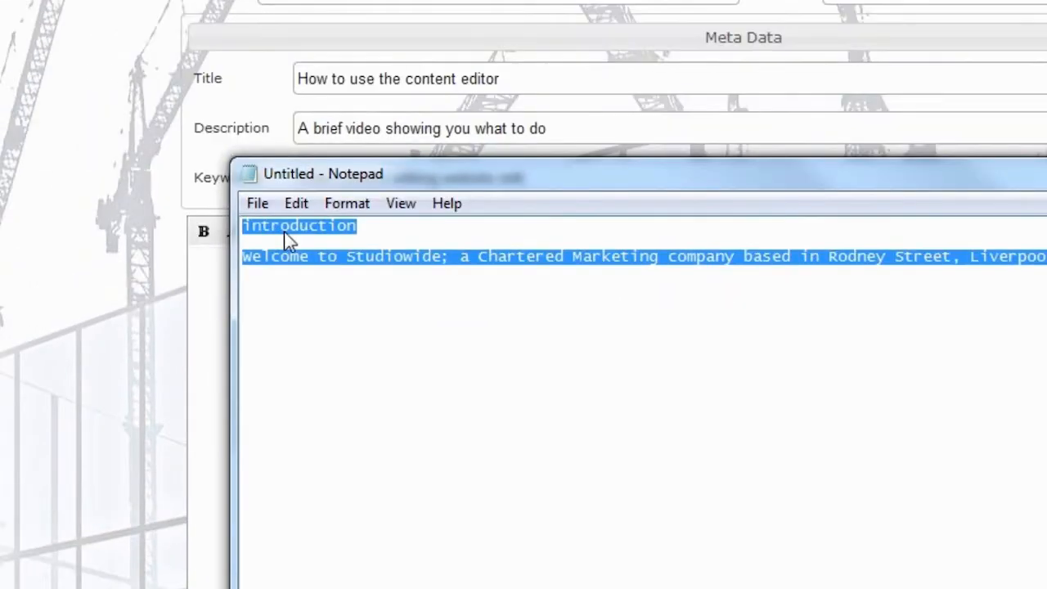
{"action": "right_click", "coordinate": [262, 138]}
{"action": "left_click", "coordinate": [328, 309]}
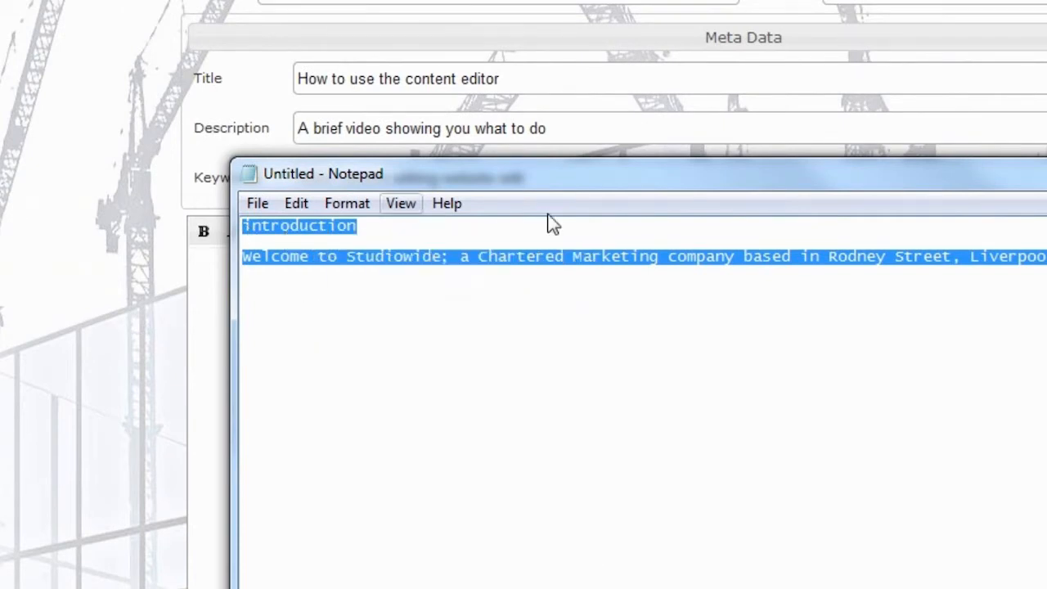
- Return to the Lyjon administration page and paste the plain Notepad text into the empty page content
{"action": "left_click", "coordinate": [822, 176]}
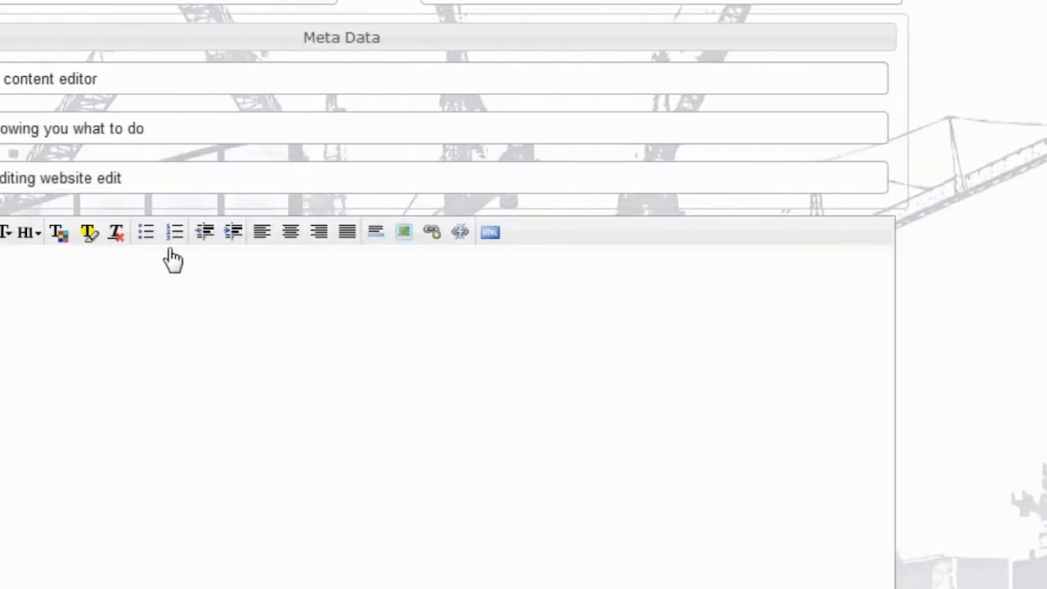
{"action": "left_click", "coordinate": [264, 283]}
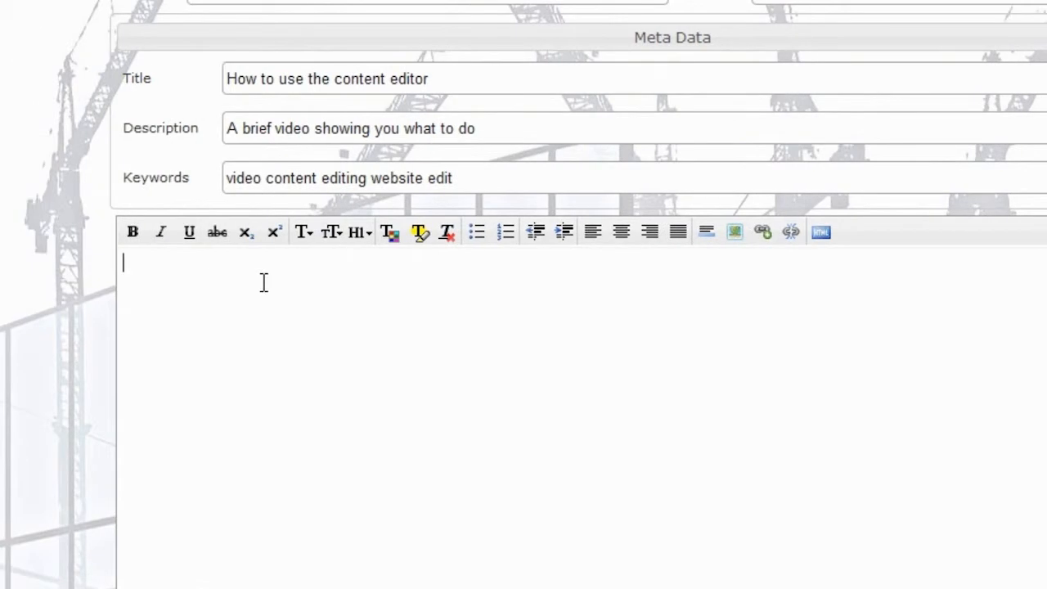
{"action": "right_click", "coordinate": [264, 286]}
{"action": "left_click", "coordinate": [327, 409]}
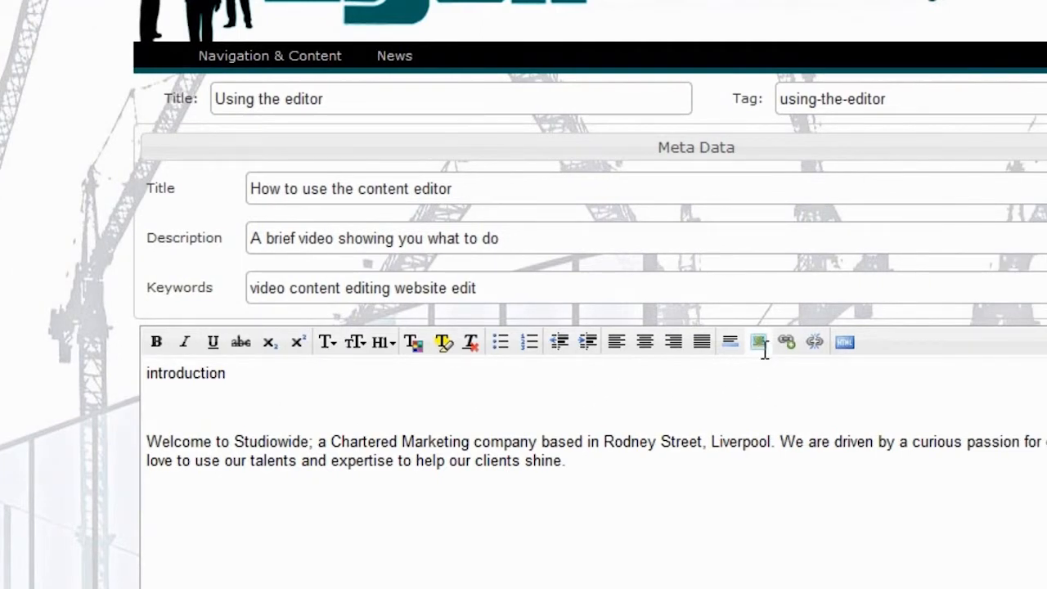
- Upload the "studiowide" image from the Desktop folder "Content Editor Video footage" into the content between the introduction heading and the paragraph
{"action": "left_click", "coordinate": [760, 344]}
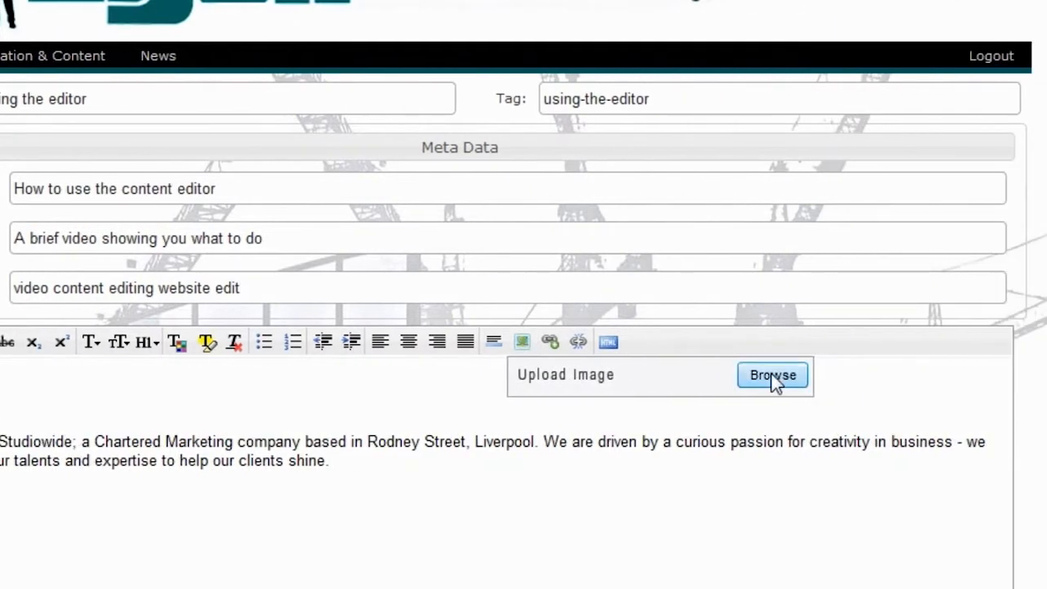
{"action": "left_click", "coordinate": [773, 377]}
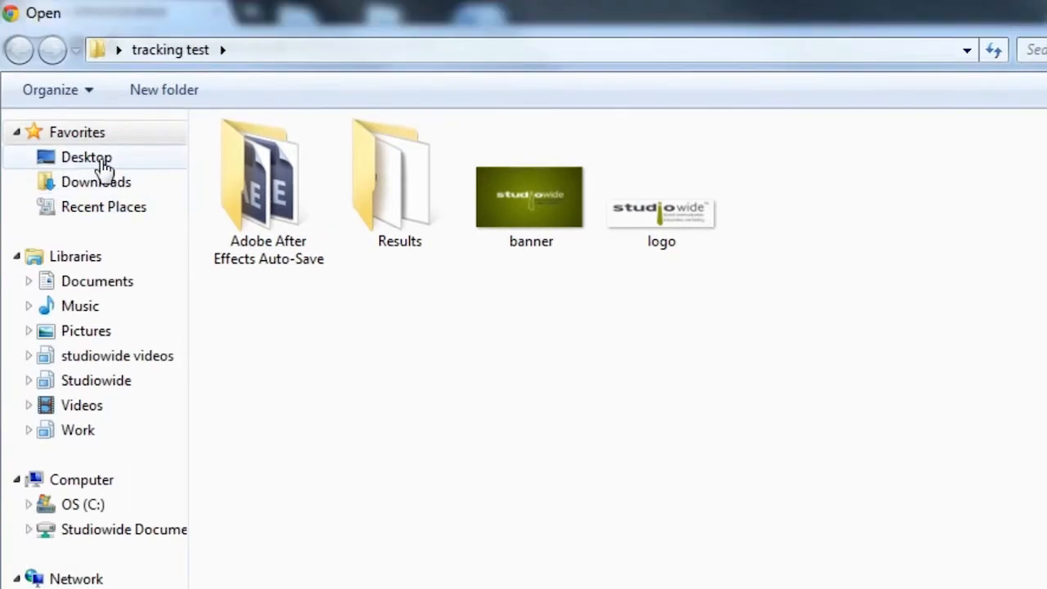
{"action": "left_click", "coordinate": [103, 166]}
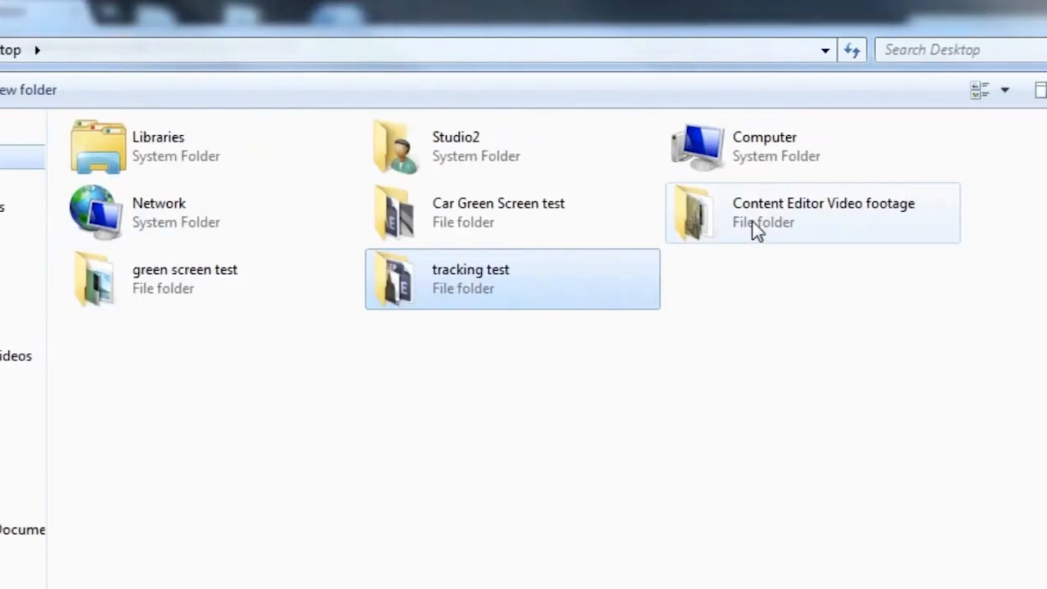
{"action": "double_click", "coordinate": [753, 221]}
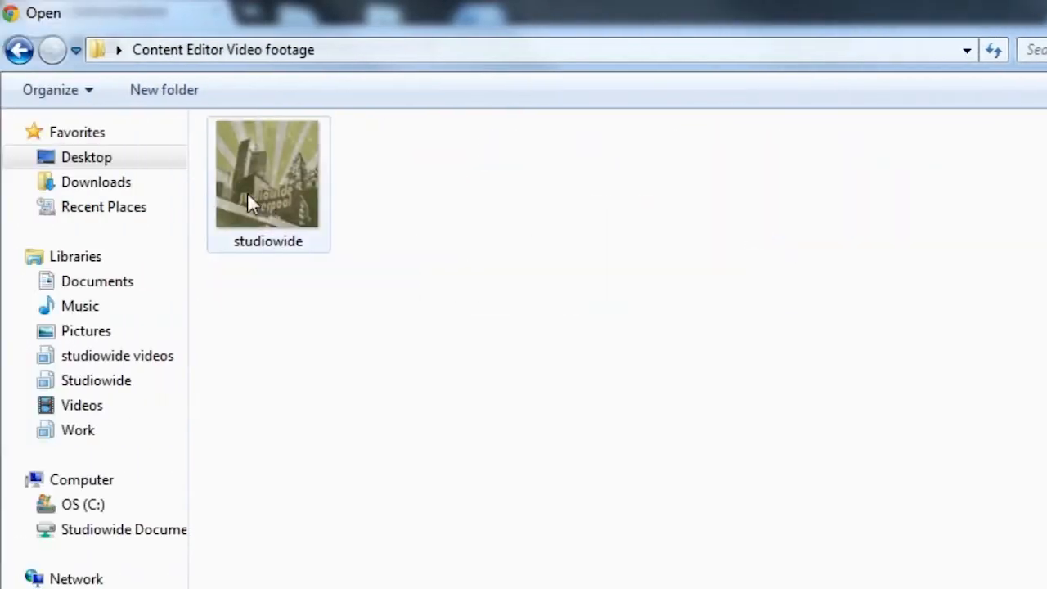
{"action": "left_click", "coordinate": [248, 196]}
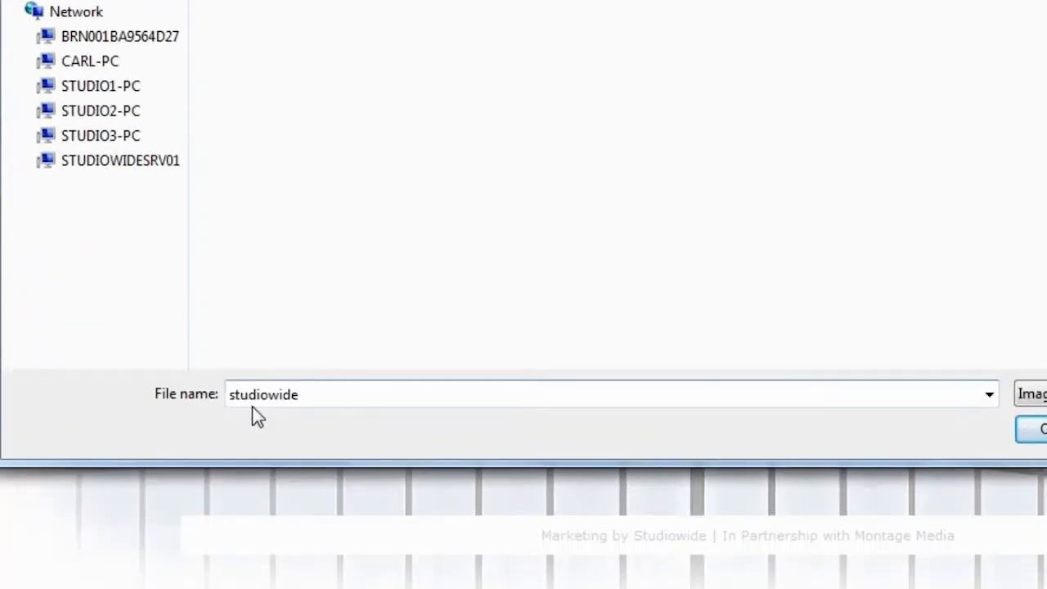
{"action": "left_click", "coordinate": [760, 430]}
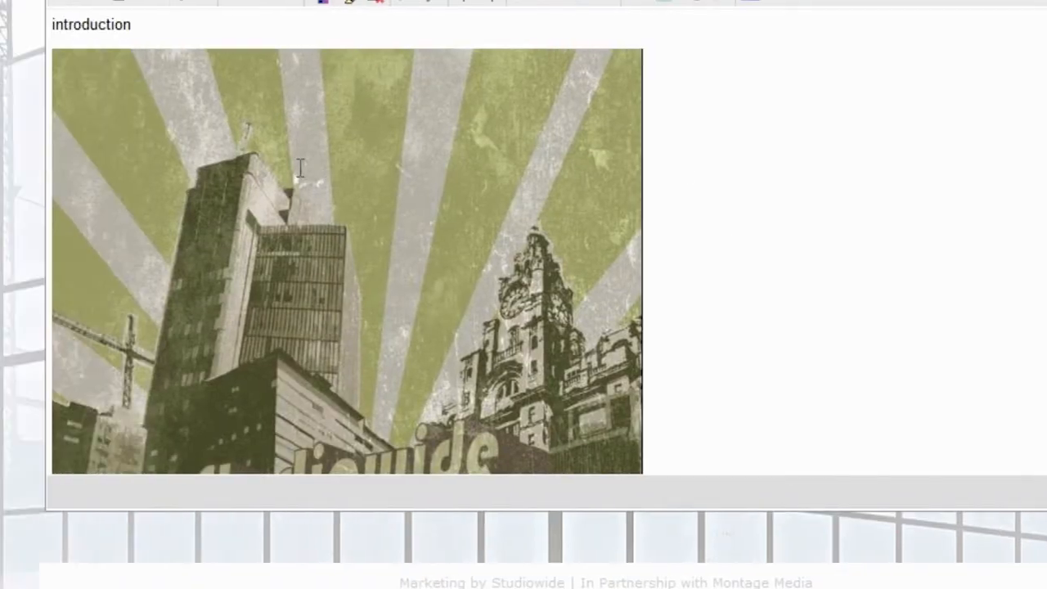
- Set the inserted Studiowide Liverpool image's width to 300
{"action": "scroll", "coordinate": [689, 181], "scroll_direction": "down", "scroll_amount": 3}
{"action": "scroll", "coordinate": [640, 180], "scroll_direction": "down", "scroll_amount": 1}
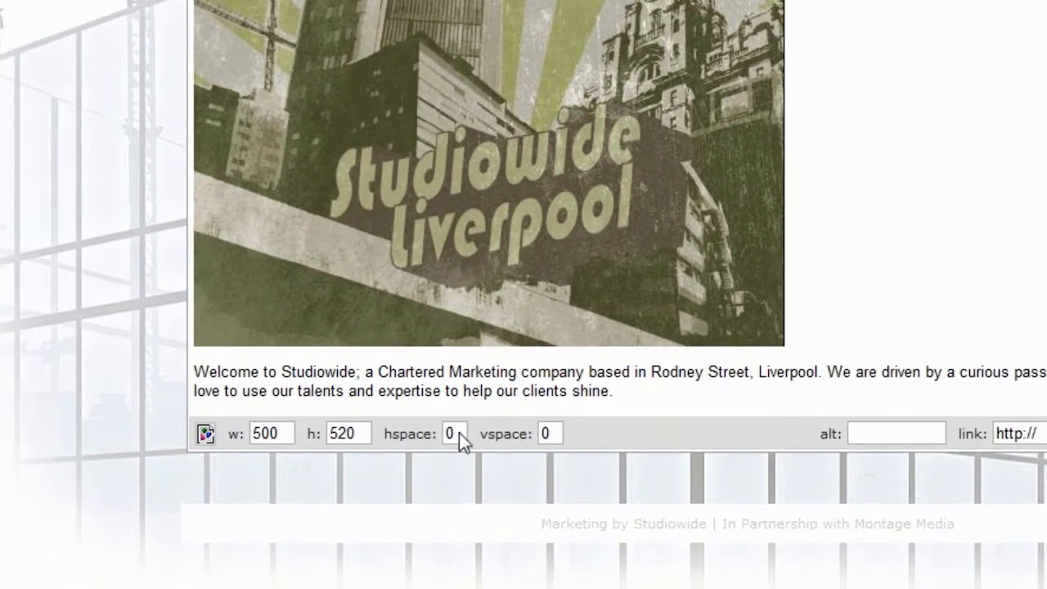
{"action": "left_click", "coordinate": [286, 433]}
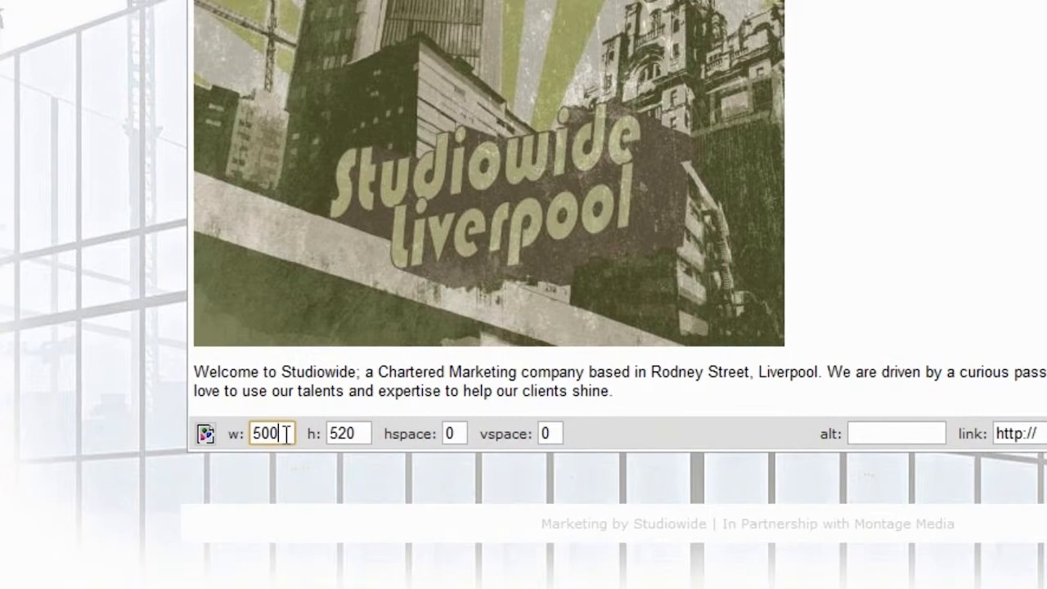
{"action": "left_click", "coordinate": [205, 434]}
{"action": "type", "text": "00"}
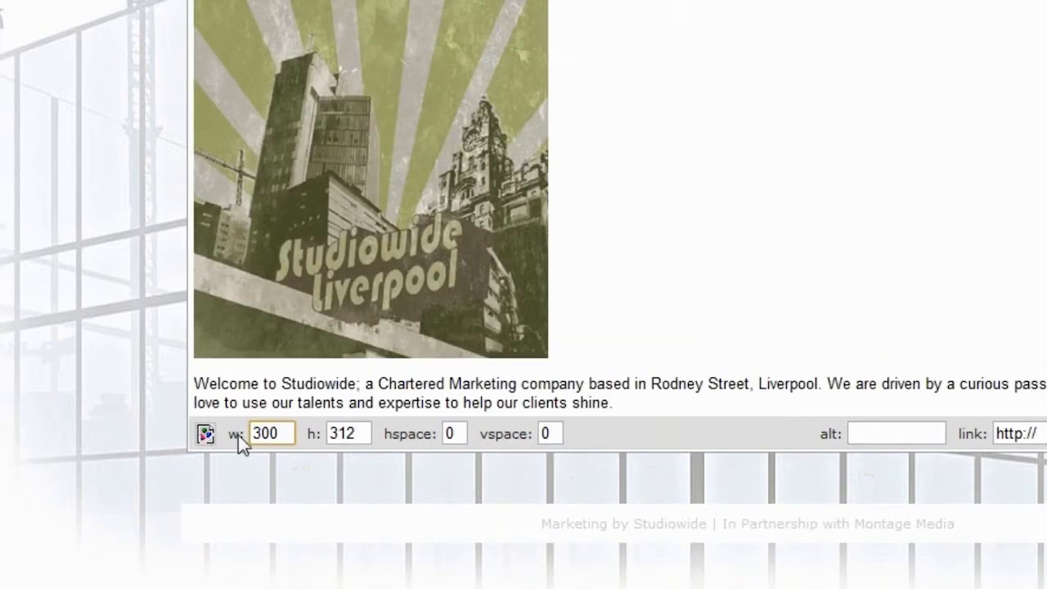
{"action": "left_click", "coordinate": [642, 208]}
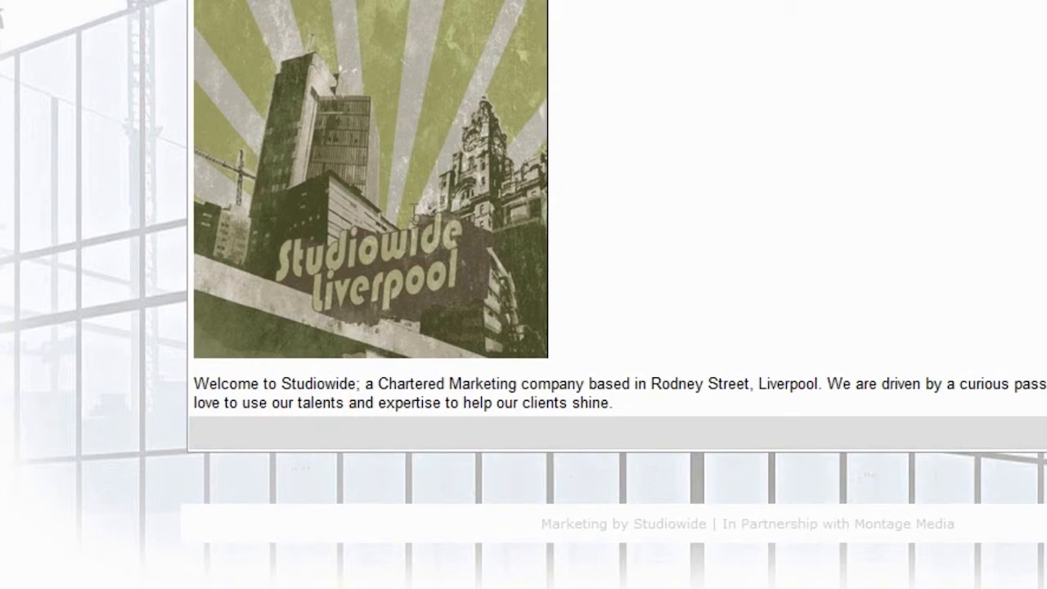
{"action": "scroll", "coordinate": [403, 164], "scroll_direction": "up", "scroll_amount": 1}
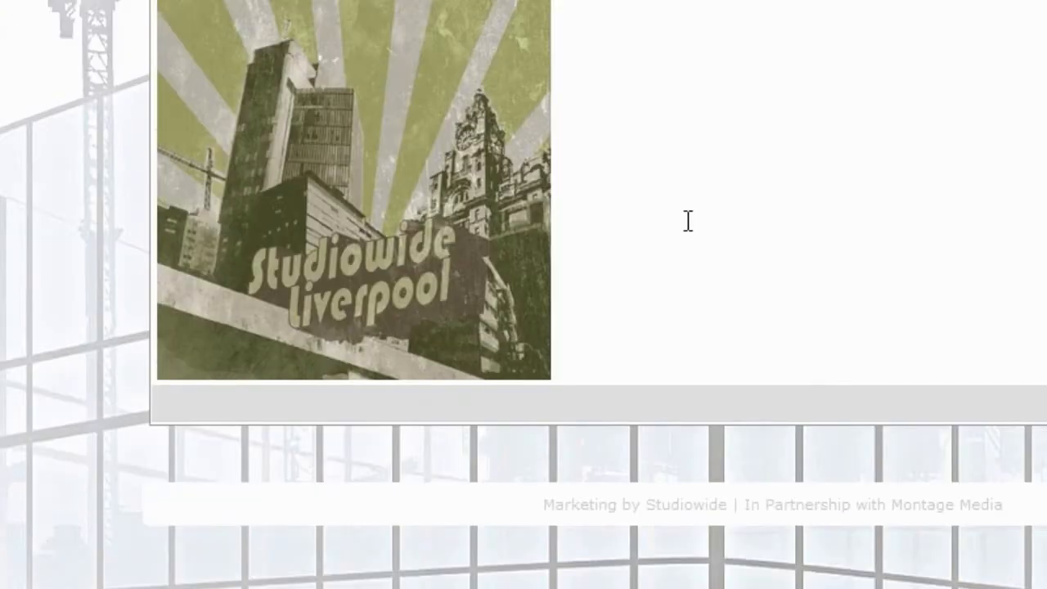
- Try aligning the Studiowide Liverpool image first with the Left option and next with the Right option
{"action": "scroll", "coordinate": [245, 271], "scroll_direction": "down", "scroll_amount": 3}
{"action": "scroll", "coordinate": [377, 178], "scroll_direction": "up", "scroll_amount": 3}
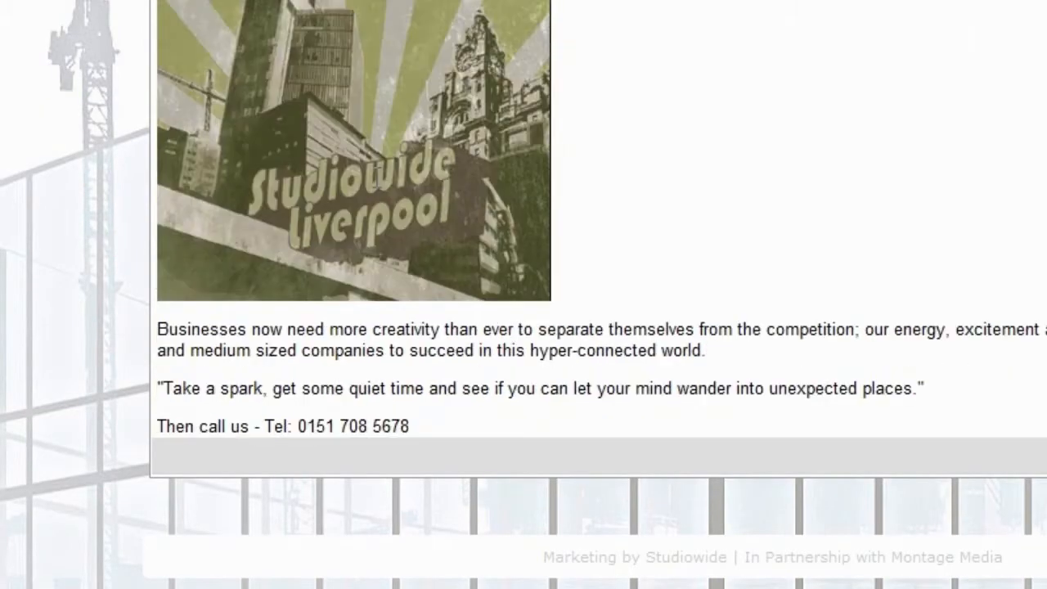
{"action": "left_click", "coordinate": [377, 178]}
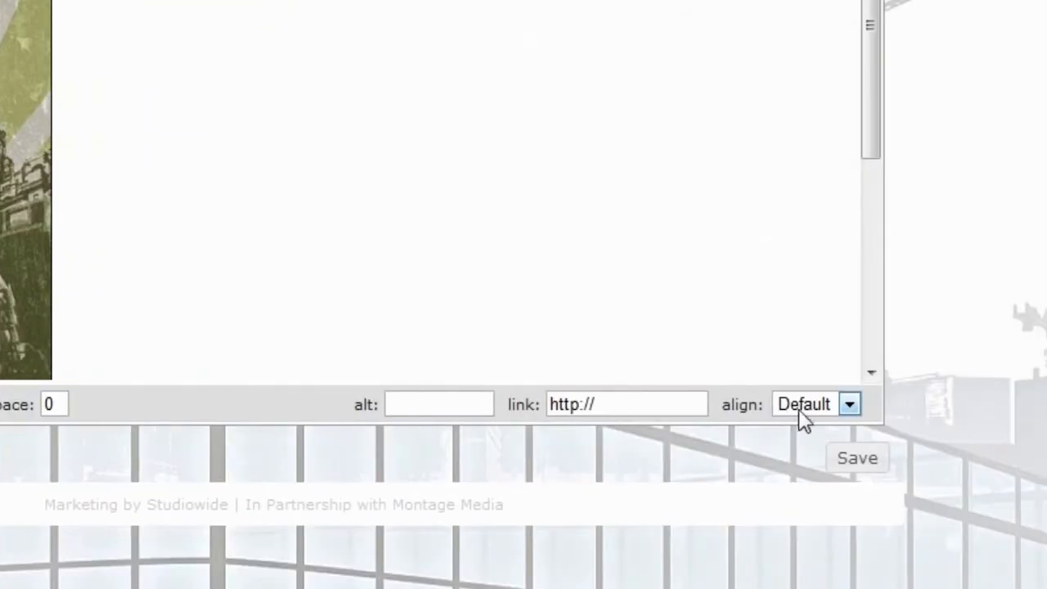
{"action": "left_click", "coordinate": [805, 406]}
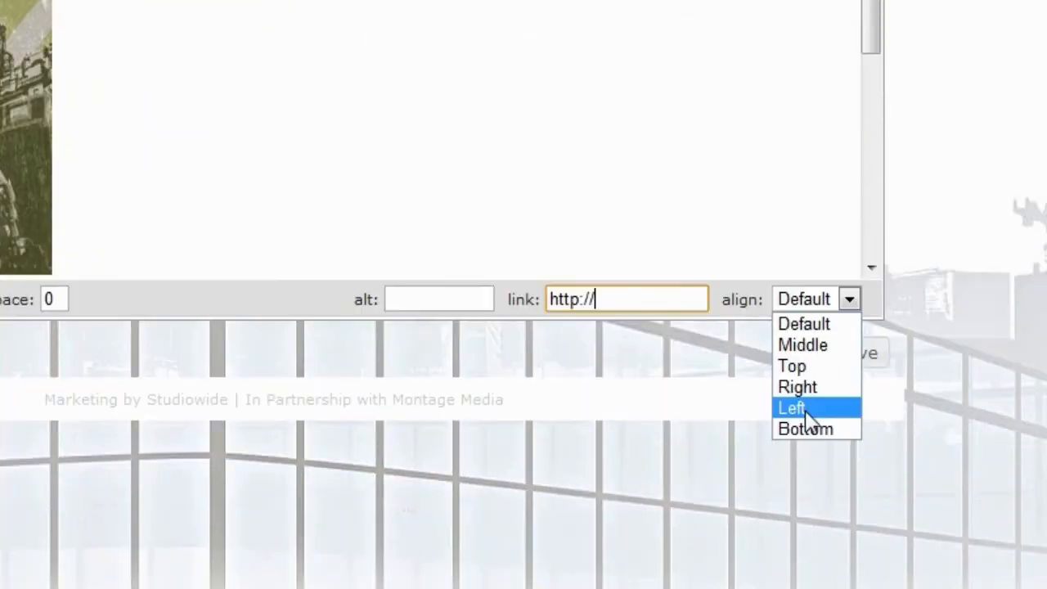
{"action": "left_click", "coordinate": [807, 516]}
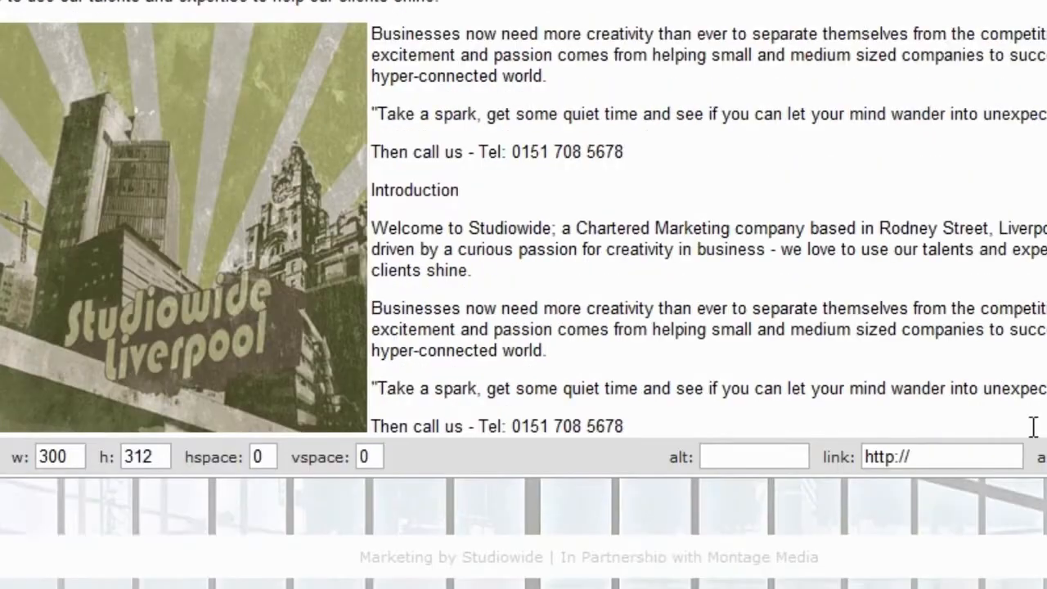
{"action": "left_click", "coordinate": [1046, 564]}
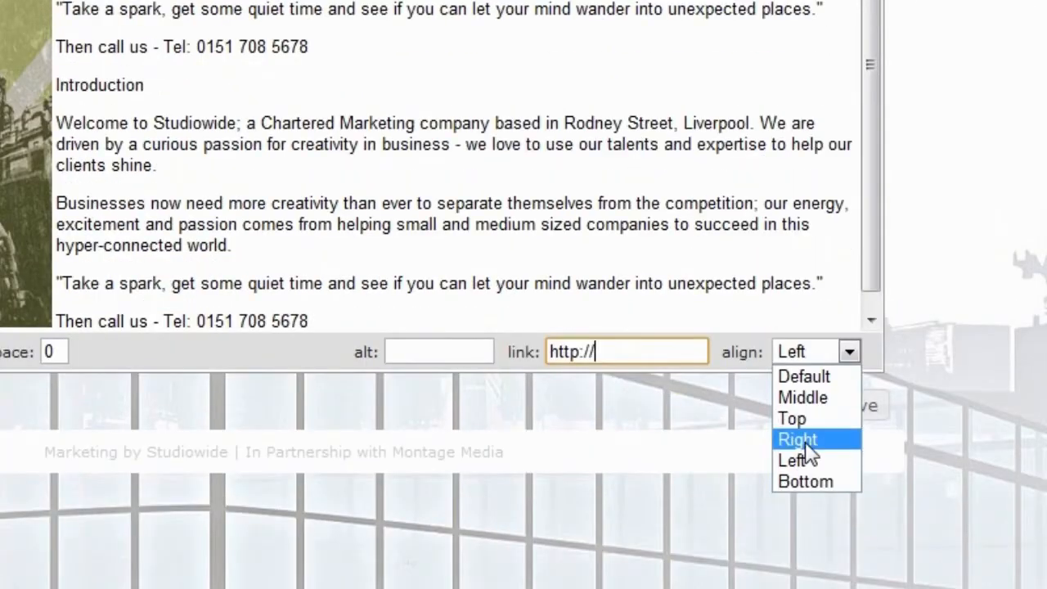
{"action": "left_click", "coordinate": [800, 543]}
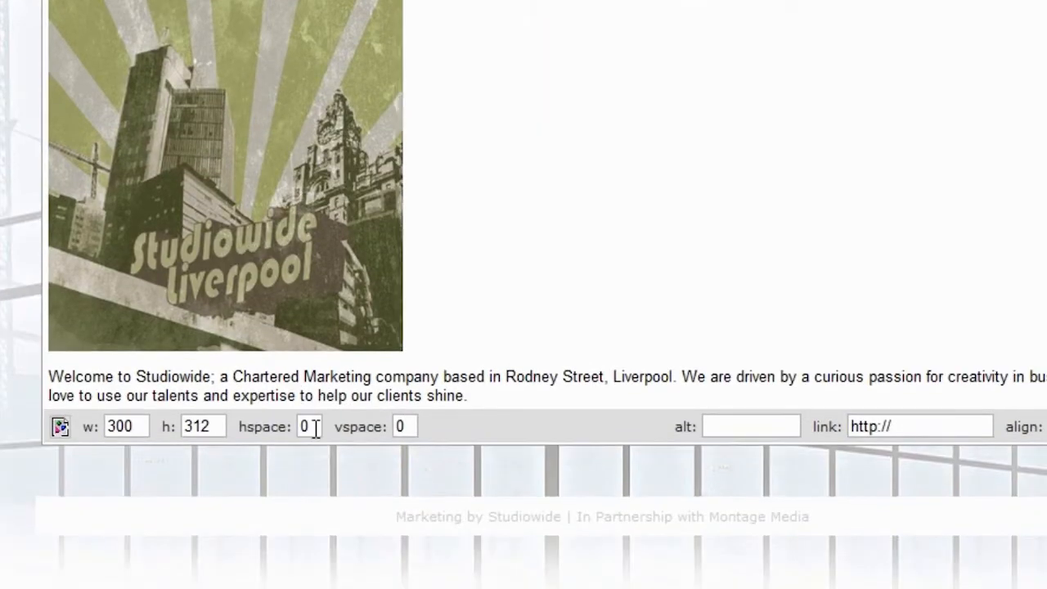
- Set the Studiowide Liverpool image's horizontal spacing (hspace) to 10
{"action": "left_click", "coordinate": [316, 429]}
{"action": "type", "text": "10"}
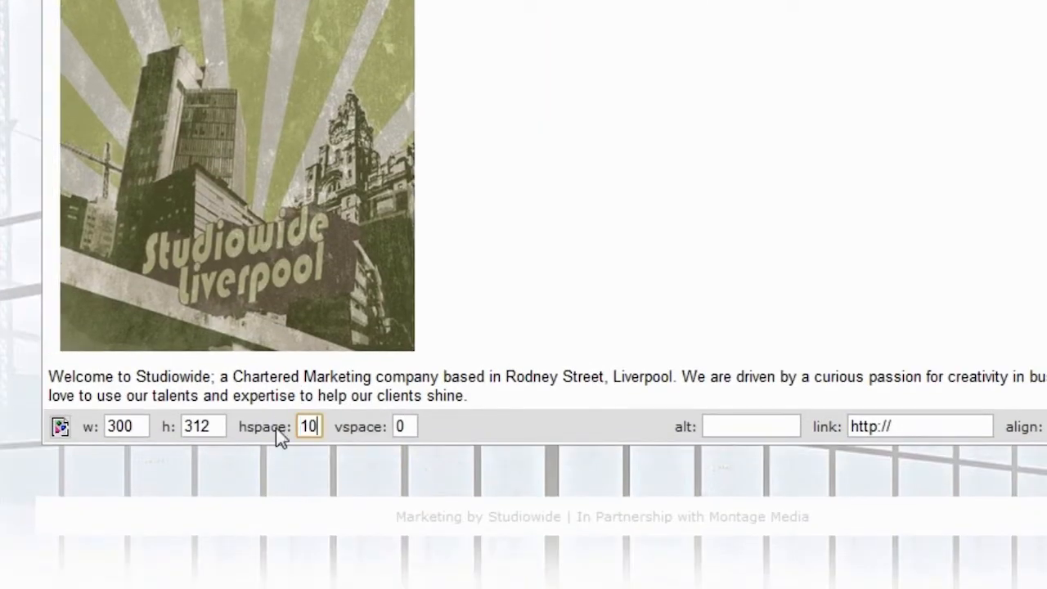
{"action": "left_click", "coordinate": [537, 159]}
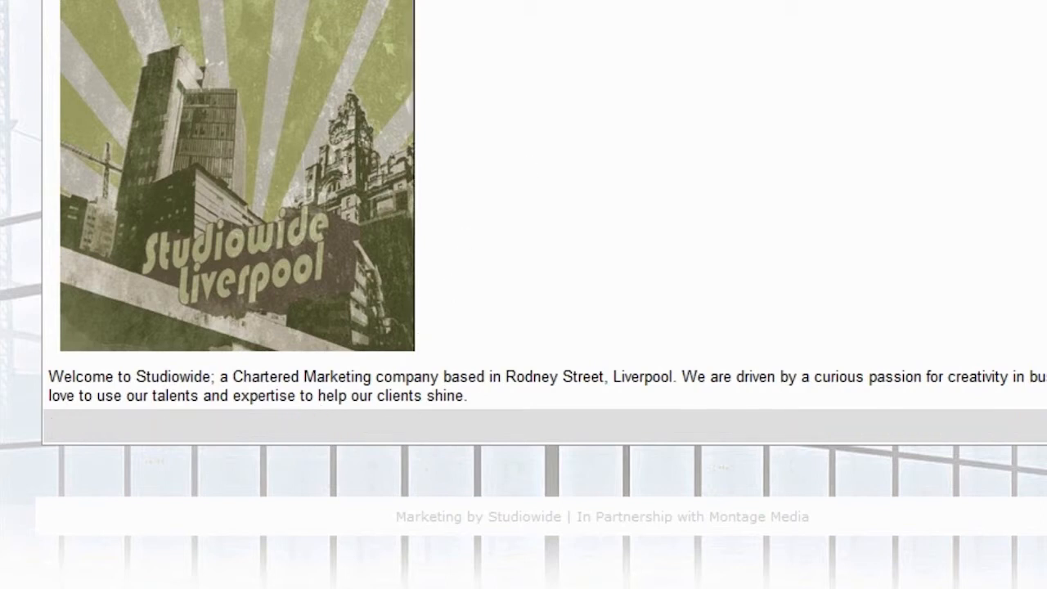
{"action": "scroll", "coordinate": [288, 182], "scroll_direction": "up", "scroll_amount": 1}
- Set the Studiowide Liverpool image's vertical spacing (vspace) first to 10 and finally to 30
{"action": "left_click", "coordinate": [319, 428]}
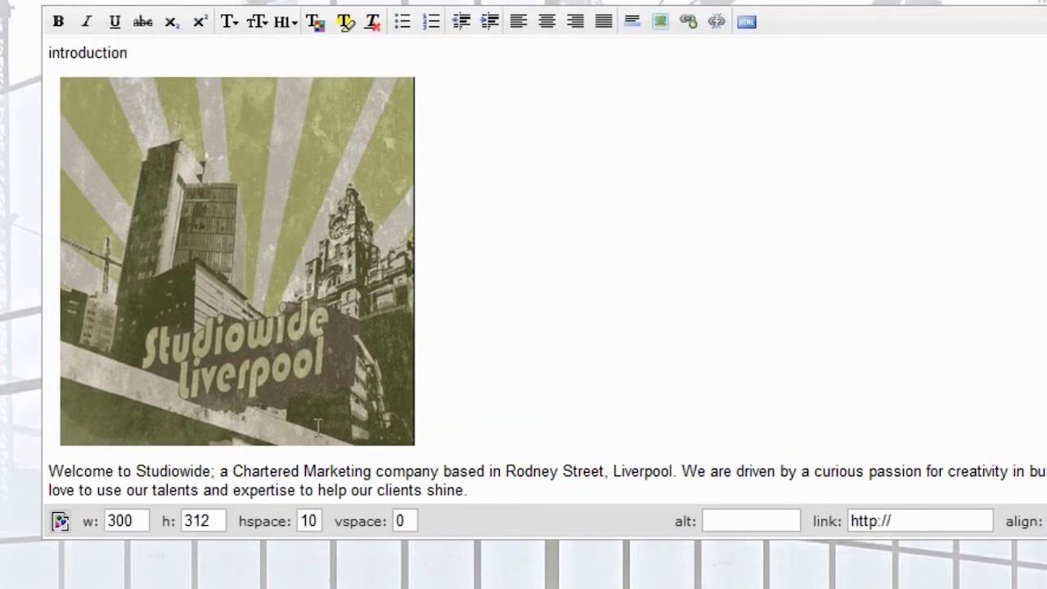
{"action": "scroll", "coordinate": [396, 425], "scroll_direction": "down", "scroll_amount": 1}
{"action": "double_click", "coordinate": [397, 426]}
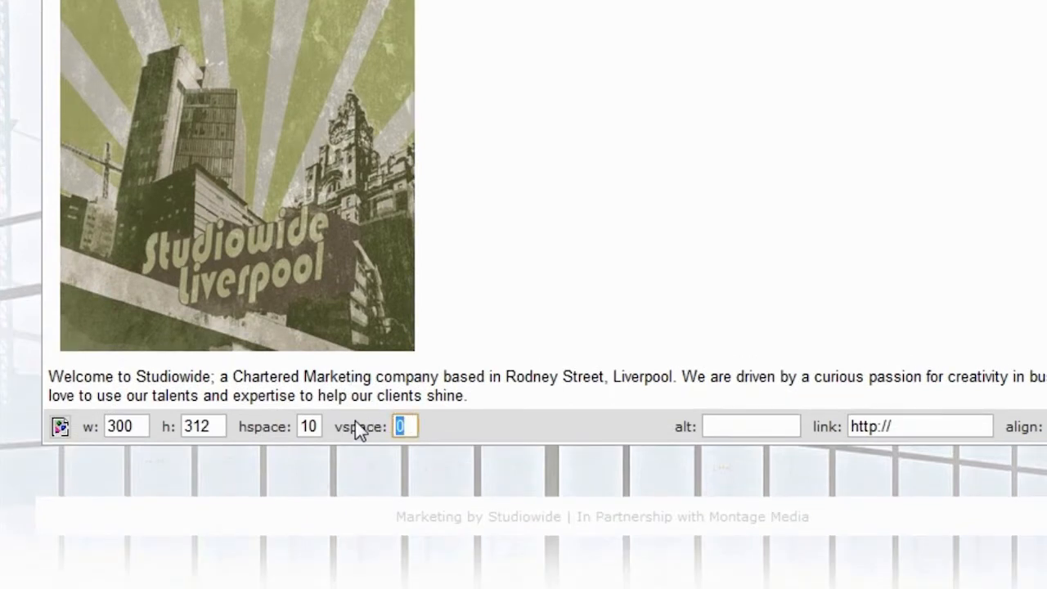
{"action": "type", "text": "10"}
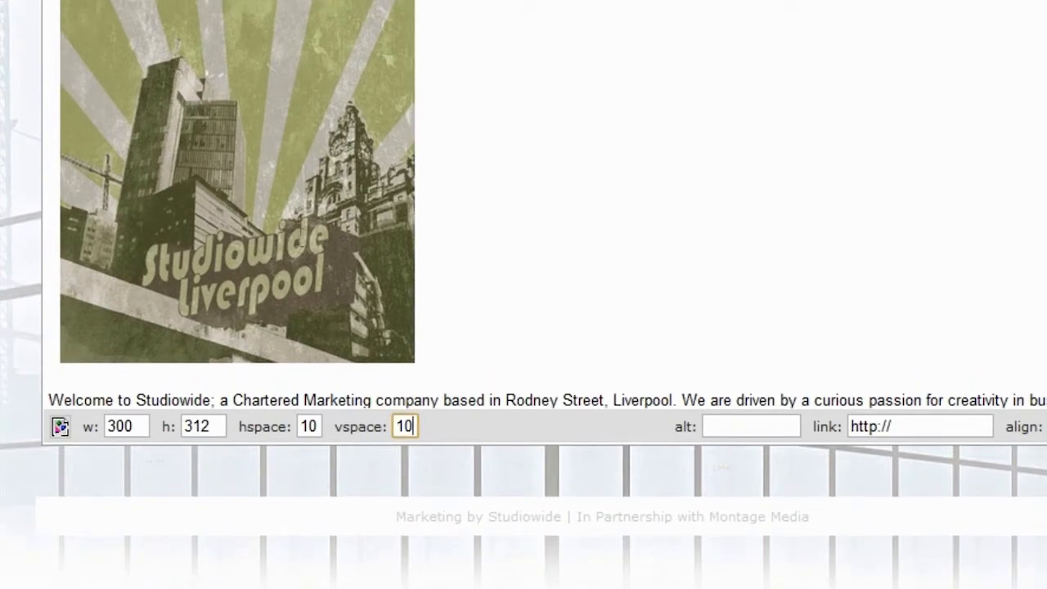
{"action": "scroll", "coordinate": [271, 171], "scroll_direction": "down", "scroll_amount": 3}
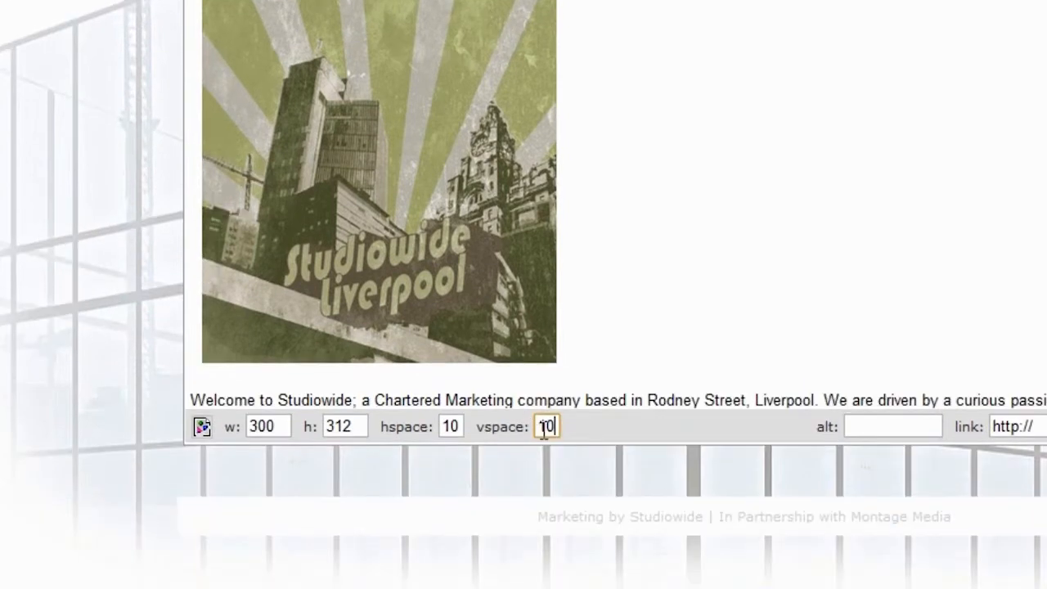
{"action": "left_click_drag", "start_coordinate": [550, 427], "coordinate": [508, 419]}
{"action": "type", "text": "3"}
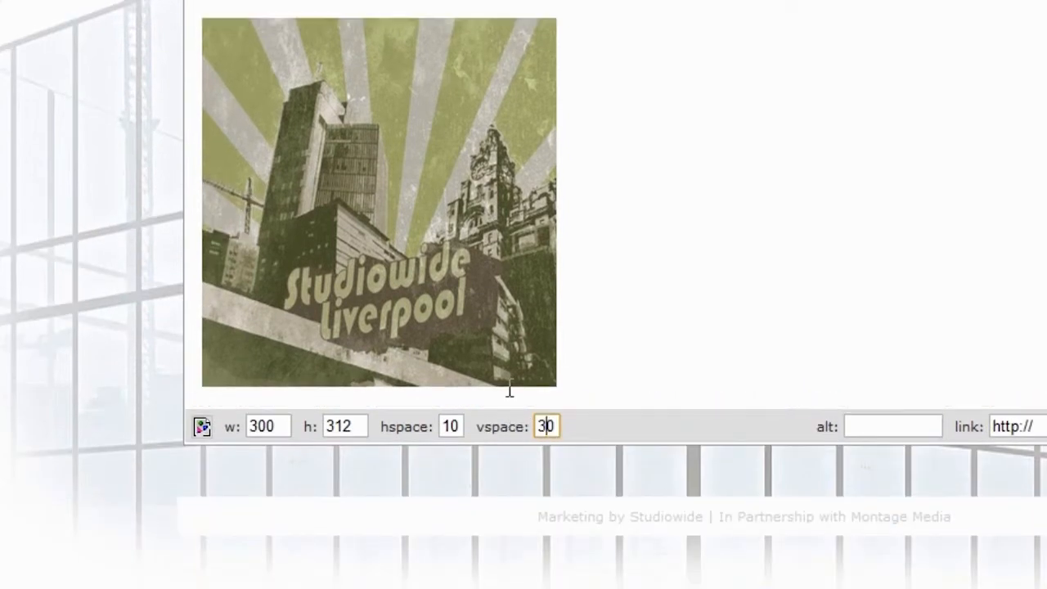
{"action": "scroll", "coordinate": [368, 180], "scroll_direction": "up", "scroll_amount": 2}
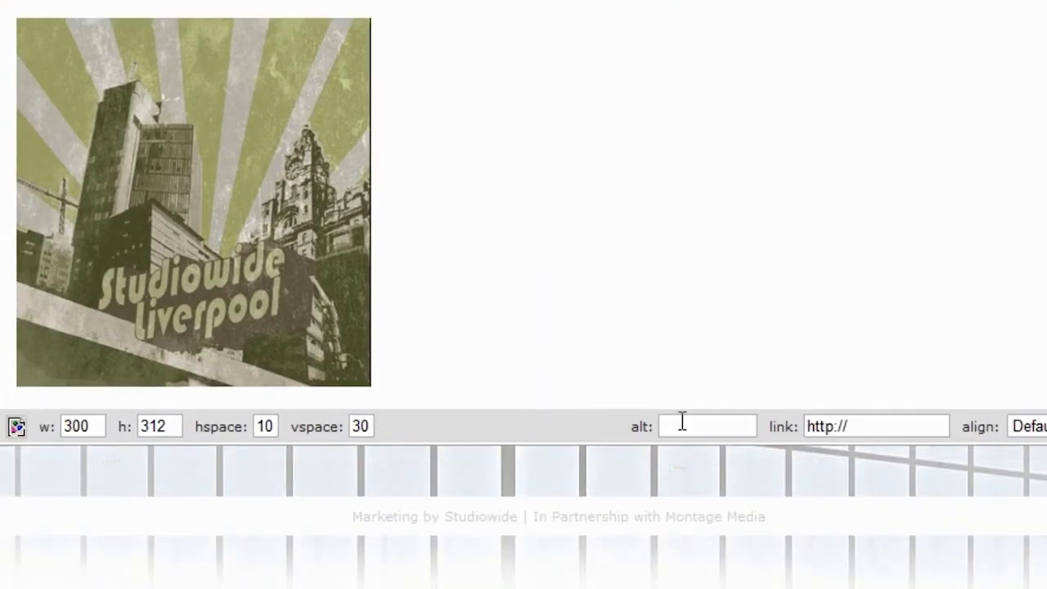
- Enter "studiowide" as the image's alt text
{"action": "left_click", "coordinate": [680, 517]}
{"action": "type", "text": "studiowide"}
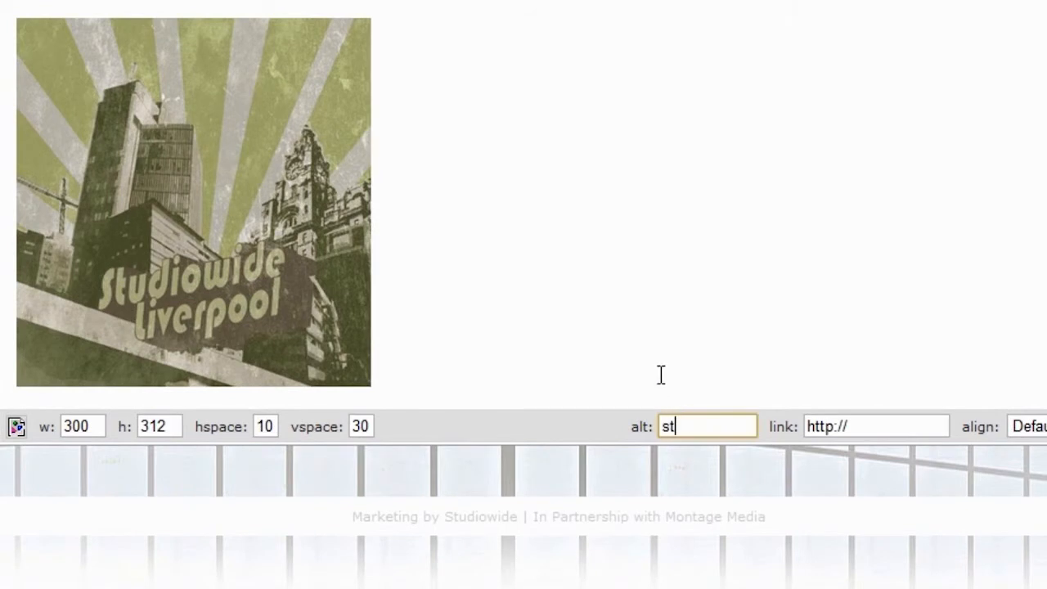
- Complete the Studiowide Liverpool image's alt text as "studiowide-image"
{"action": "type", "text": "-image"}
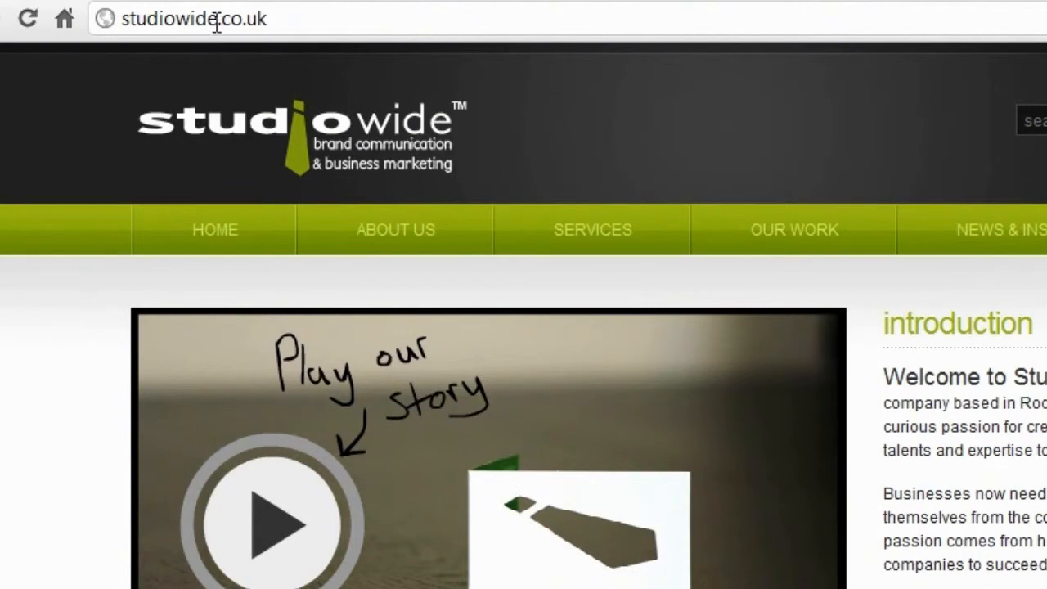
- Copy the studiowide.co.uk web address and return to the "Using the editor" page in the Lyjon administration
{"action": "left_click", "coordinate": [219, 20]}
{"action": "right_click", "coordinate": [252, 25]}
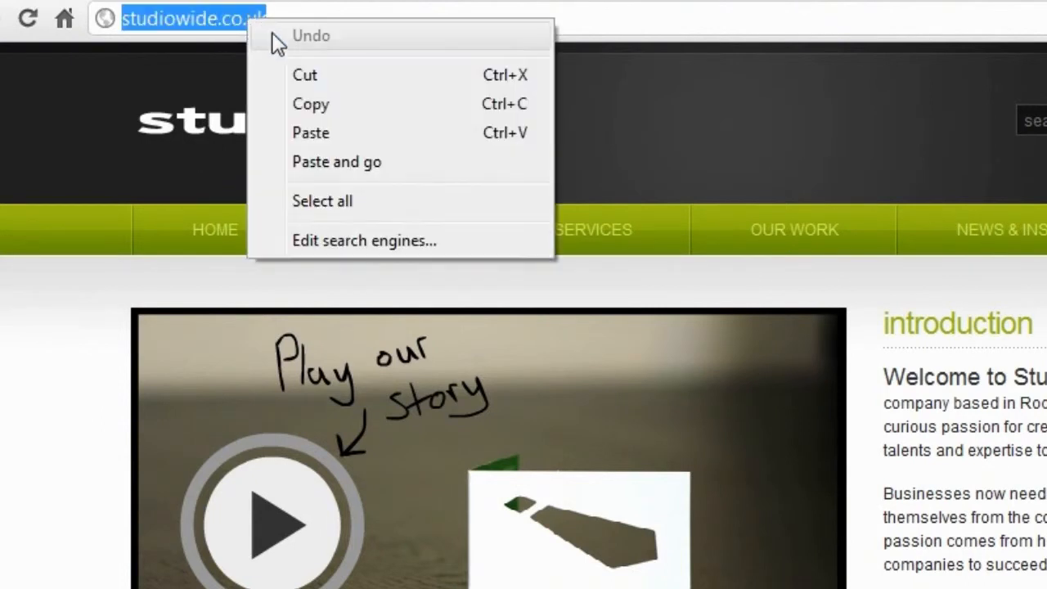
{"action": "left_click", "coordinate": [354, 111]}
{"action": "left_click", "coordinate": [106, 1]}
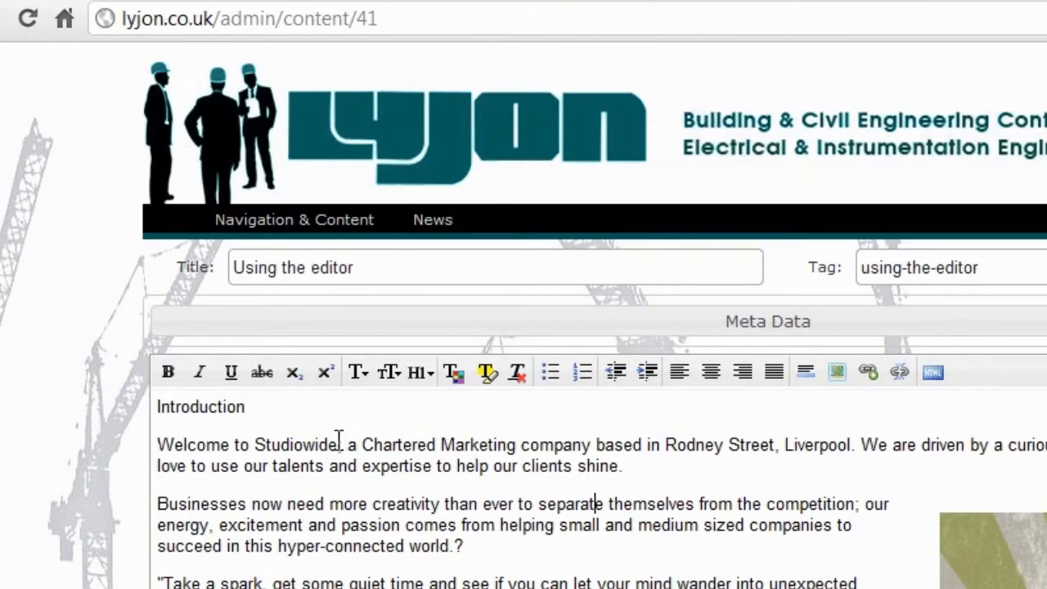
- Start a hyperlink on the word "Studiowide" in the welcome paragraph and paste the copied address as its URL
{"action": "left_click_drag", "start_coordinate": [339, 439], "coordinate": [255, 445]}
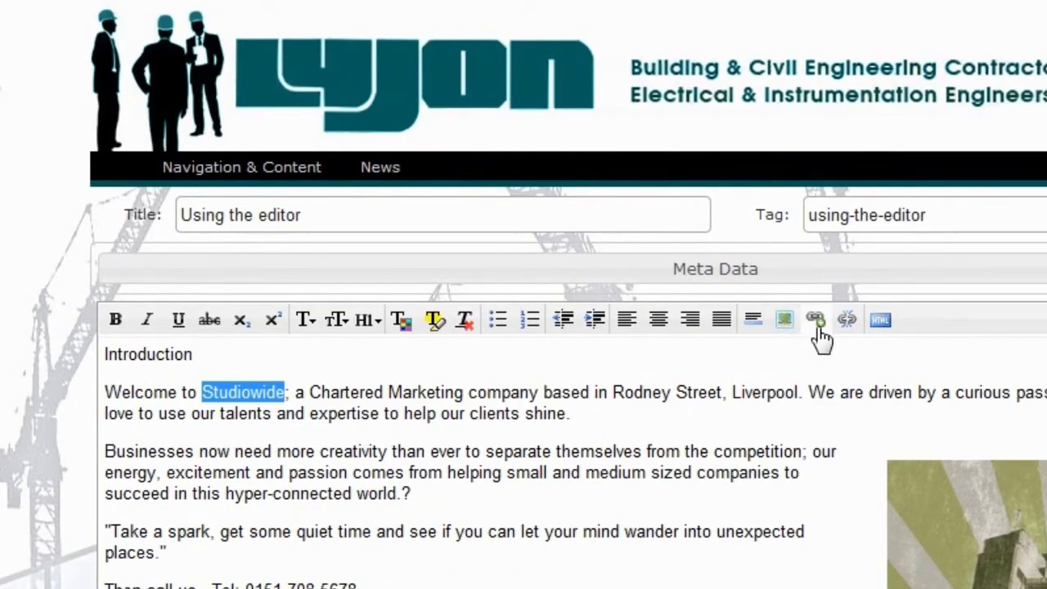
{"action": "left_click", "coordinate": [818, 331]}
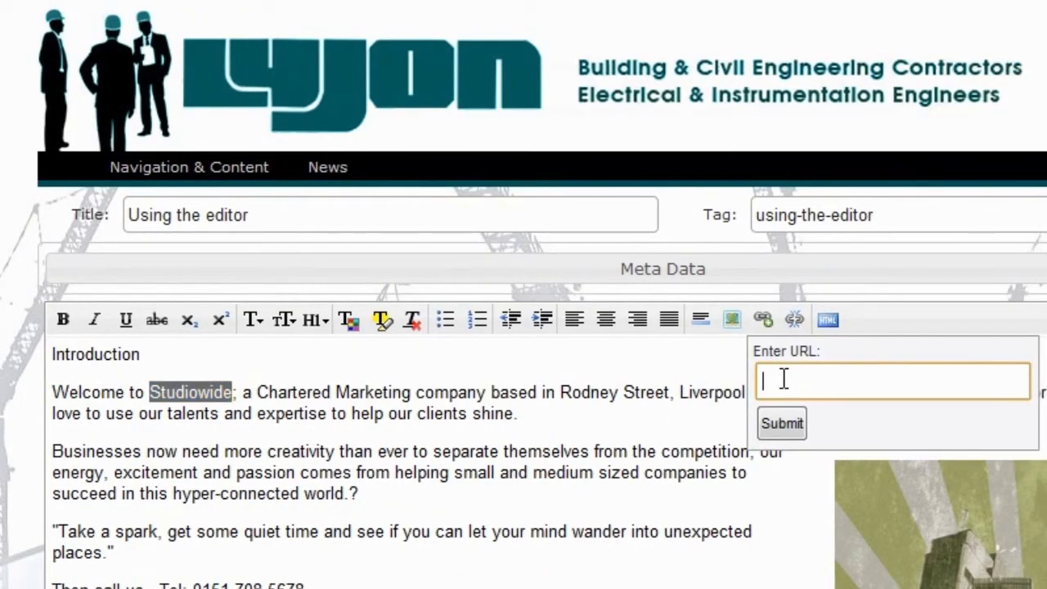
{"action": "right_click", "coordinate": [783, 378]}
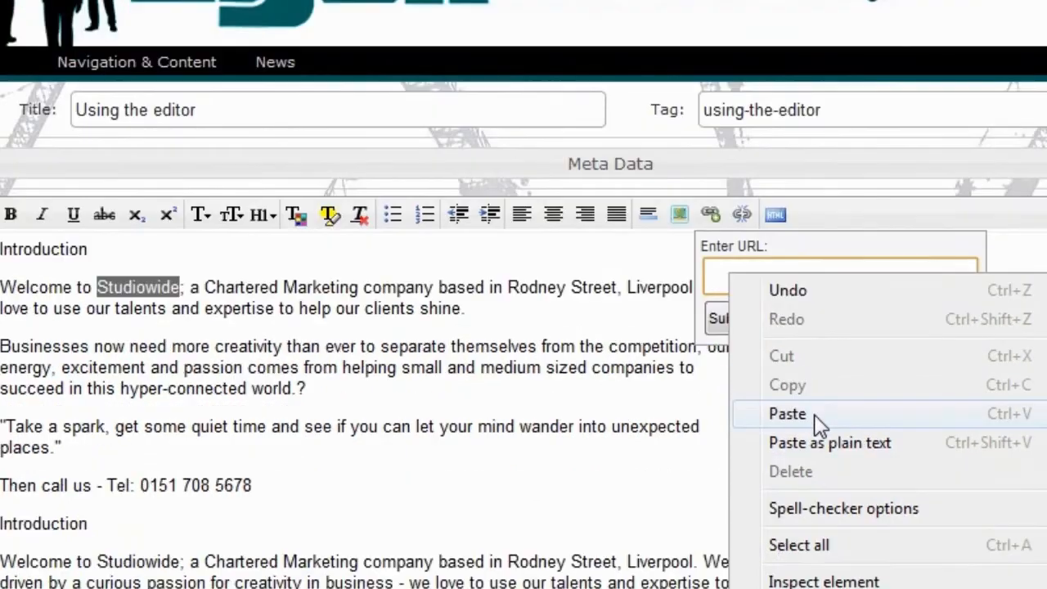
{"action": "left_click", "coordinate": [815, 416]}
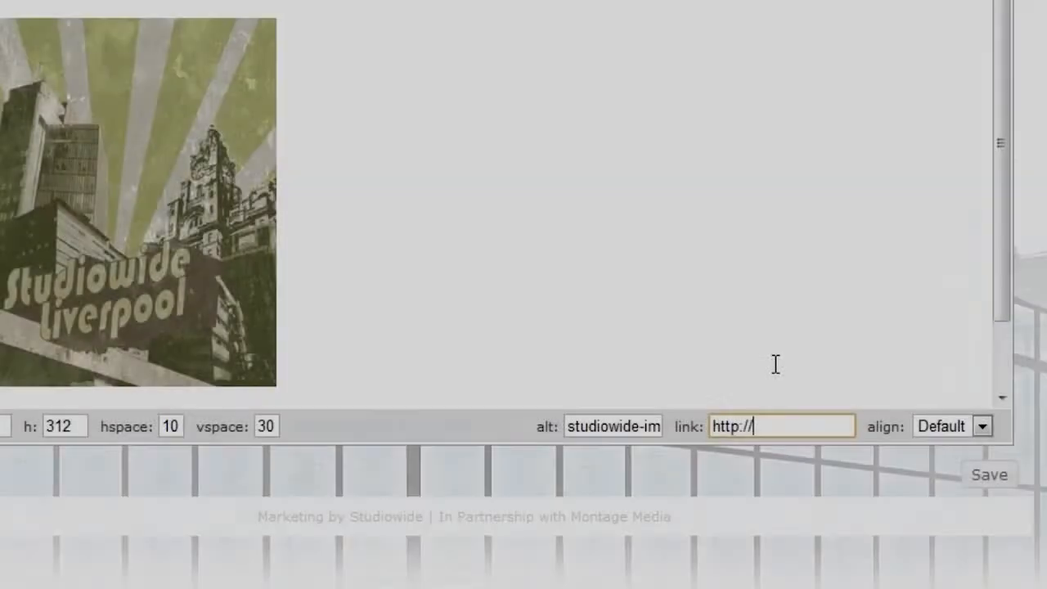
{"action": "type", "text": "ww"}
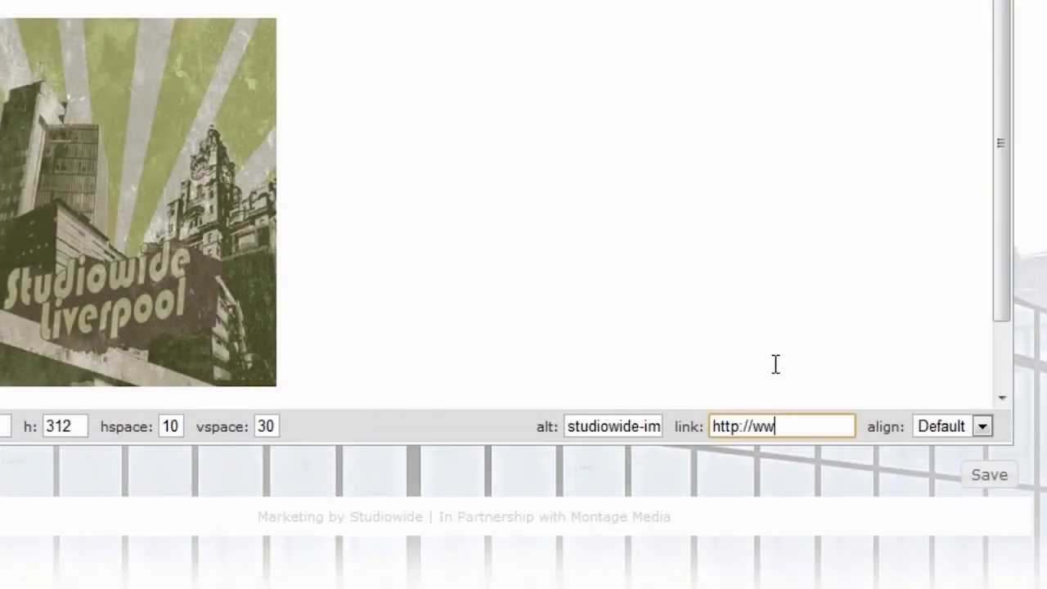
{"action": "type", "text": "w.studiow"}
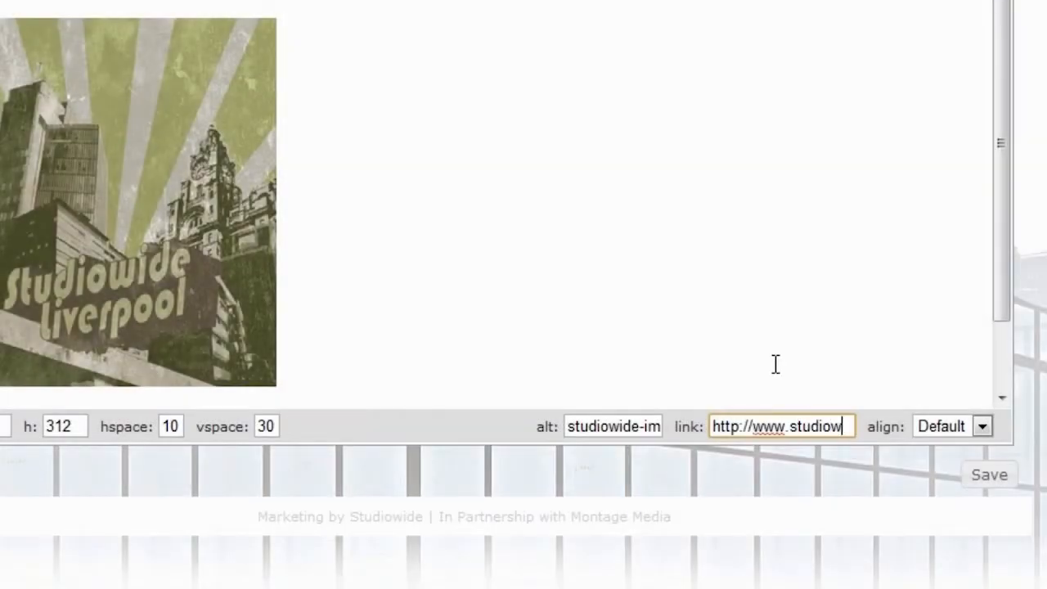
{"action": "type", "text": "ide"}
{"action": "key", "text": "BackSpace"}
{"action": "key", "text": "BackSpace"}
{"action": "key", "text": "BackSpace"}
{"action": "type", "text": "u"}
{"action": "key", "text": "BackSpace"}
{"action": "type", "text": "ide"}
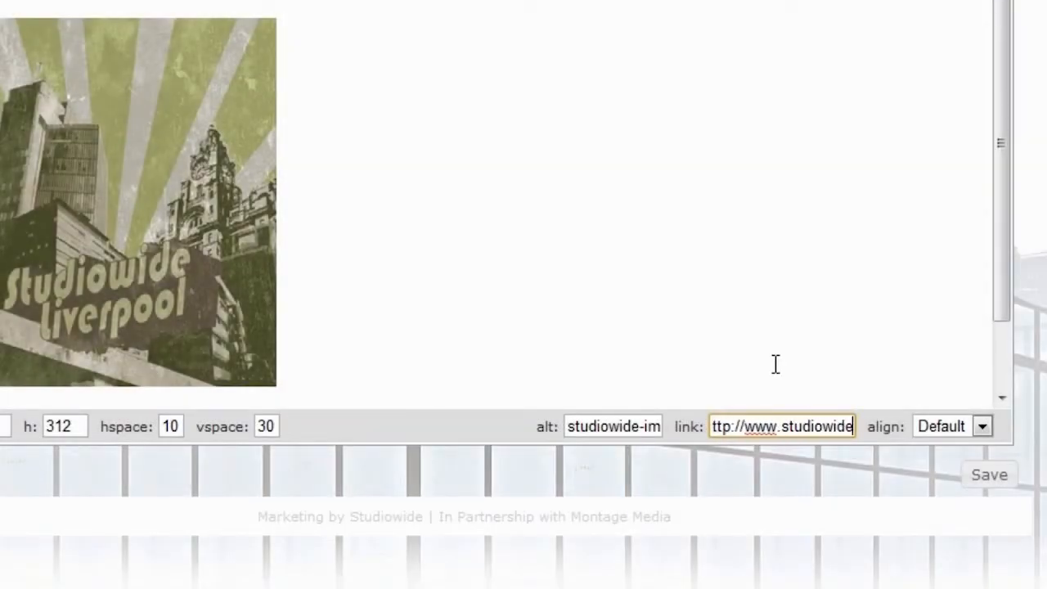
{"action": "type", "text": ".co.uk"}
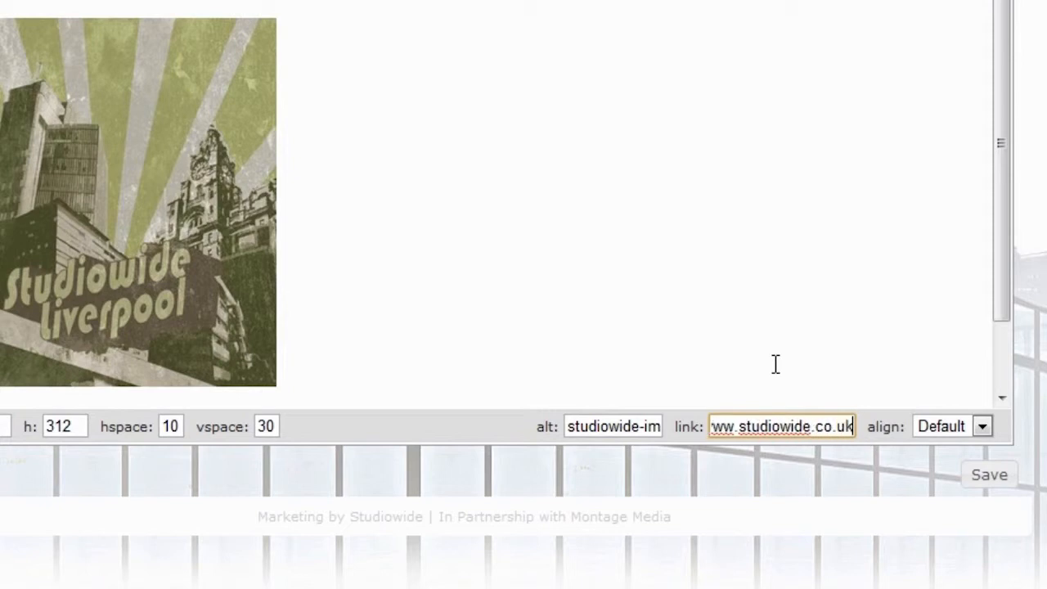
{"action": "left_click", "coordinate": [982, 426]}
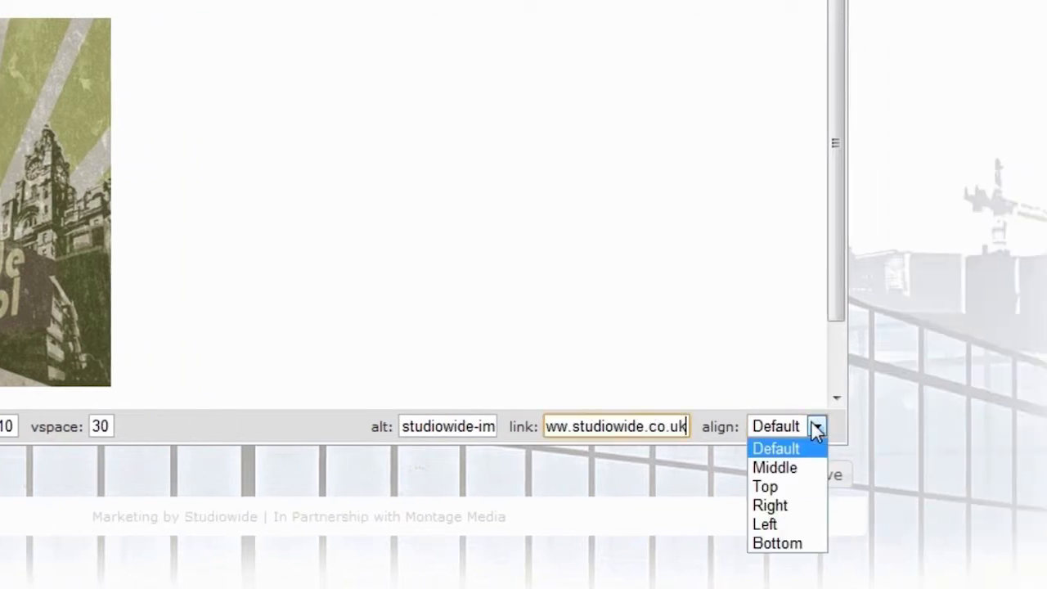
{"action": "left_click", "coordinate": [780, 443]}
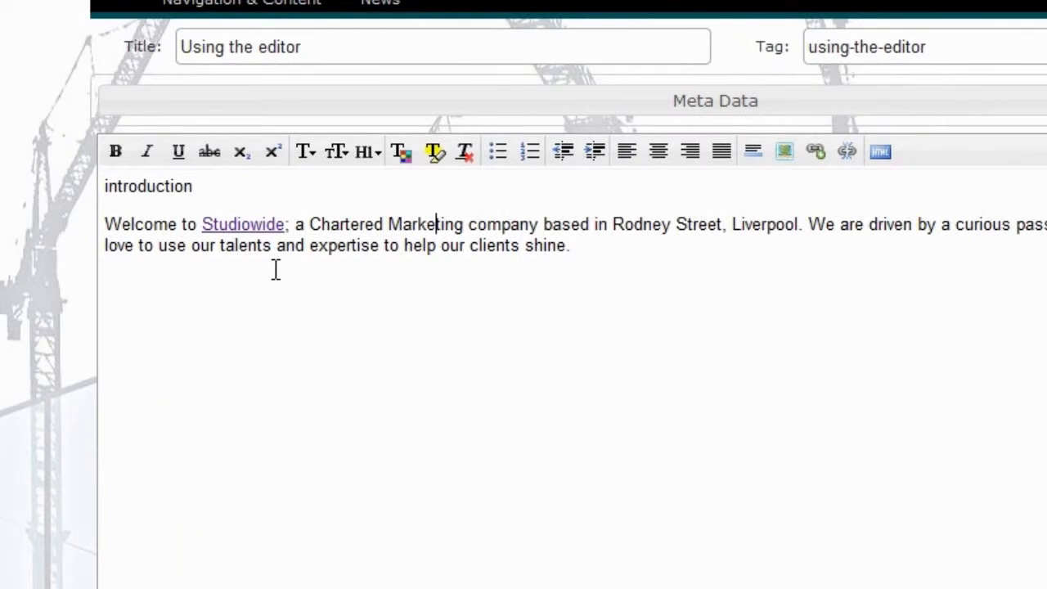
- Remove the hyperlink from the word "Studiowide" in the welcome paragraph and select the address in the image's link field
{"action": "left_click_drag", "start_coordinate": [203, 224], "coordinate": [335, 215]}
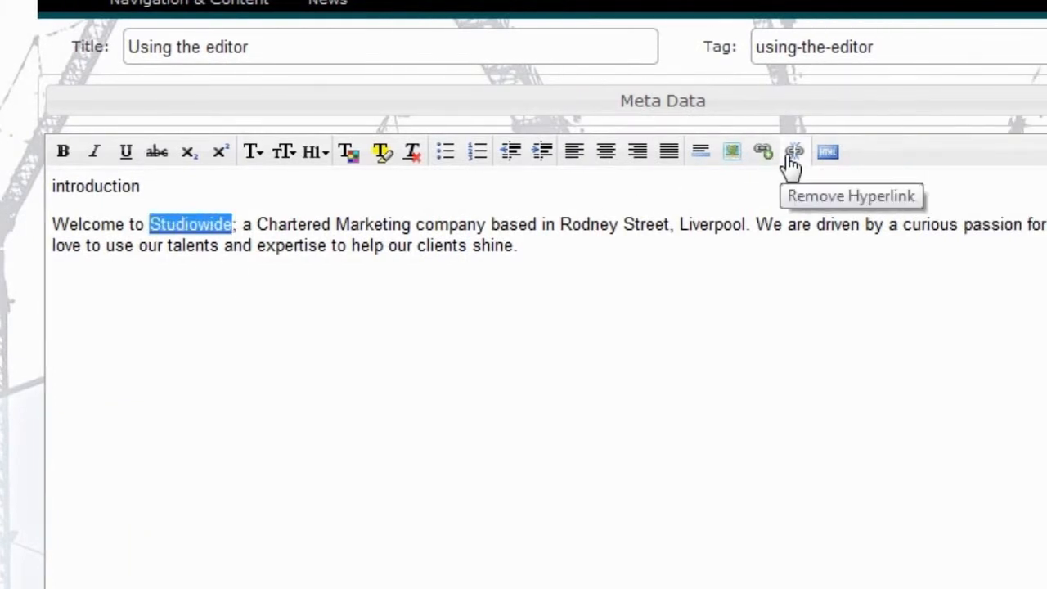
{"action": "left_click", "coordinate": [792, 166]}
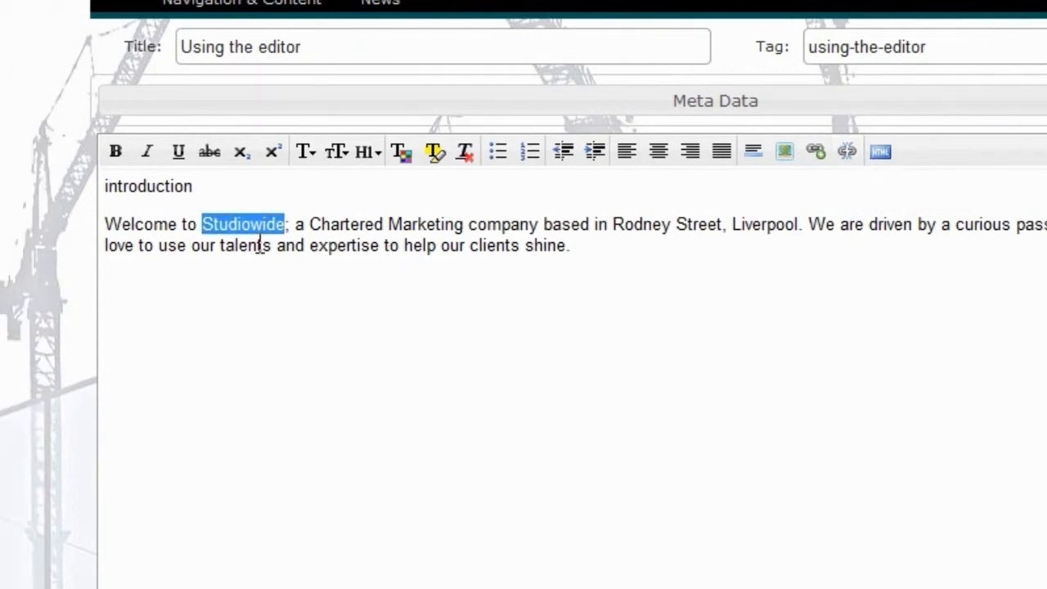
{"action": "left_click", "coordinate": [259, 245]}
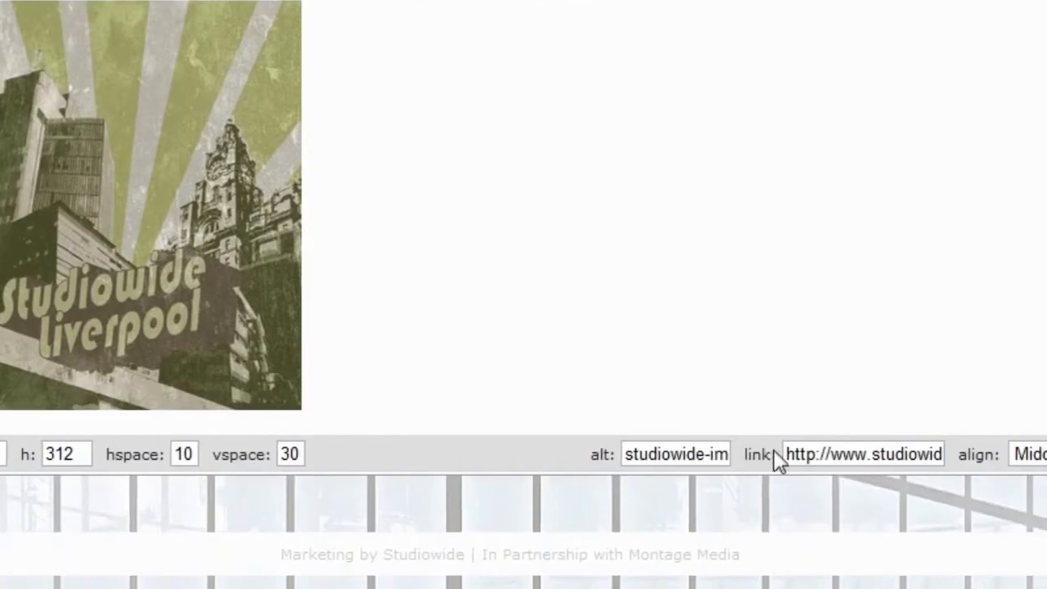
{"action": "left_click_drag", "start_coordinate": [788, 454], "coordinate": [928, 453]}
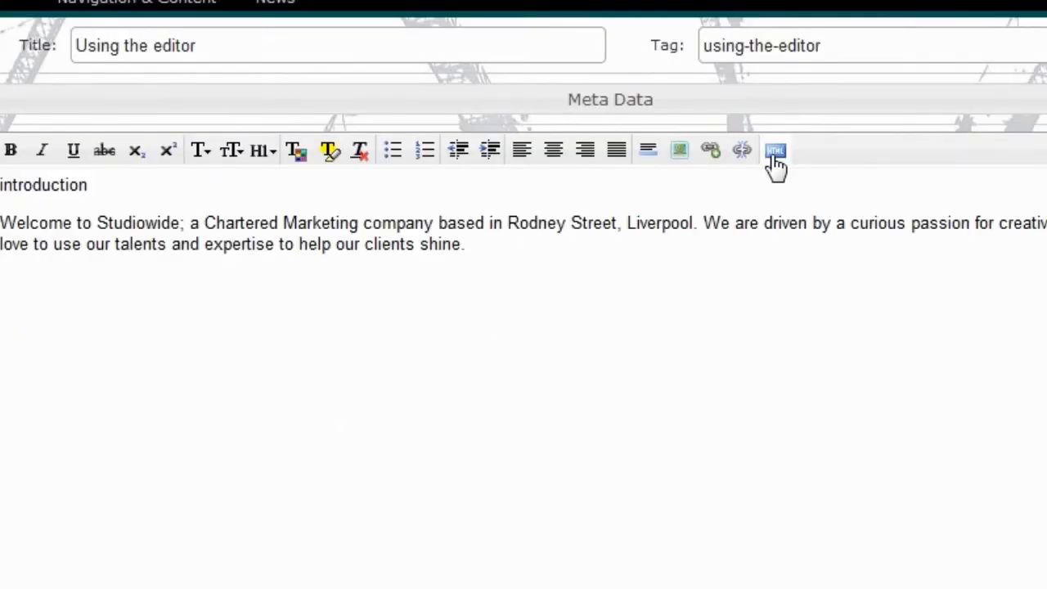
- Examine the HTML source of the page content and return to the visual view
{"action": "left_click", "coordinate": [775, 152]}
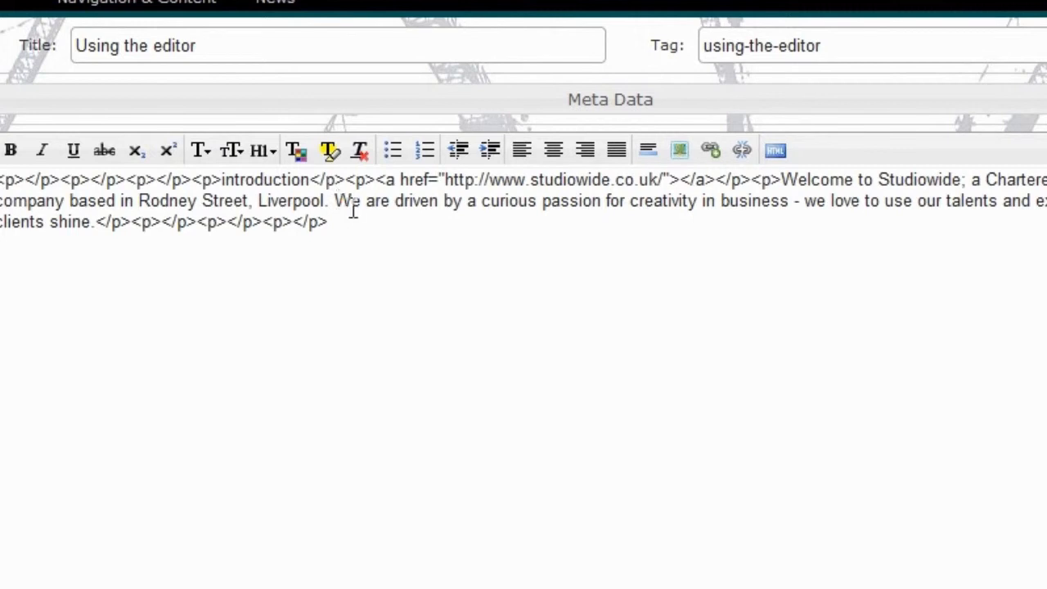
{"action": "left_click", "coordinate": [775, 151]}
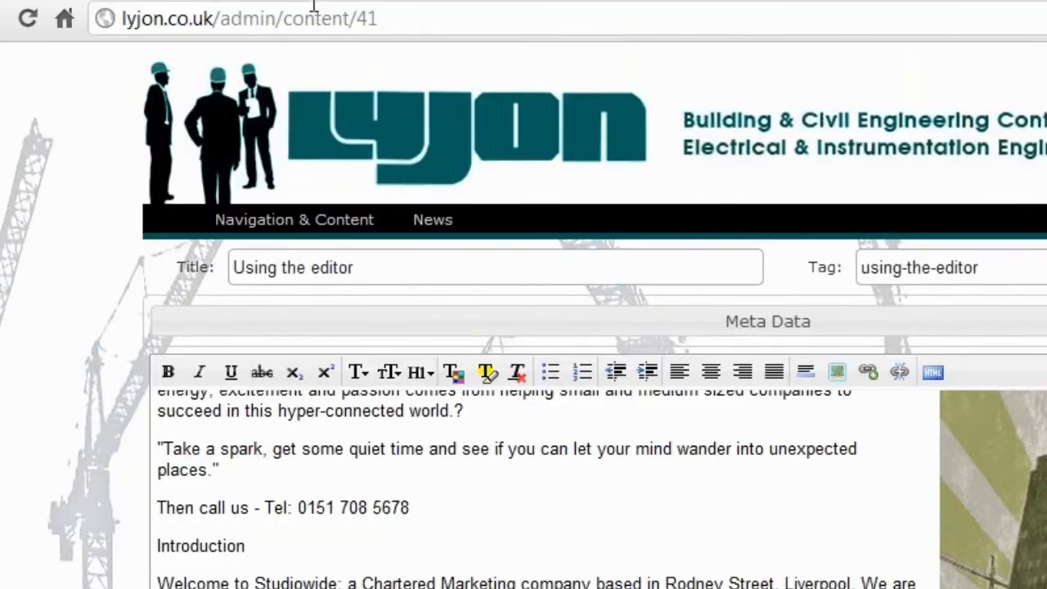
- Switch to the Studiowide video on YouTube and copy its 560 × 315 iframe embed code
{"action": "left_click", "coordinate": [318, 2]}
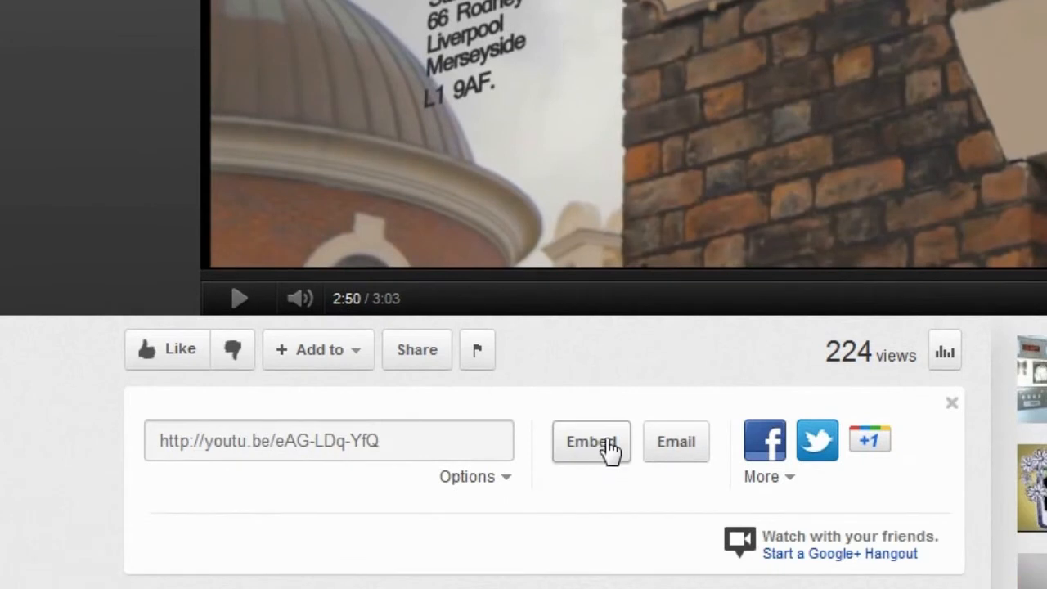
{"action": "left_click", "coordinate": [612, 448]}
{"action": "scroll", "coordinate": [608, 444], "scroll_direction": "down", "scroll_amount": 5}
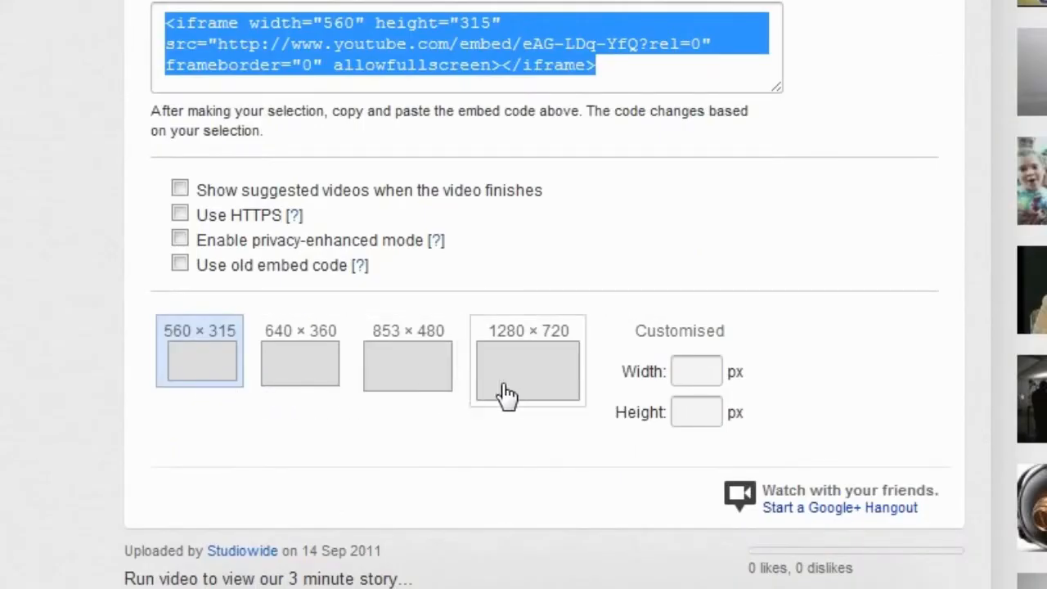
{"action": "scroll", "coordinate": [251, 169], "scroll_direction": "up", "scroll_amount": 2}
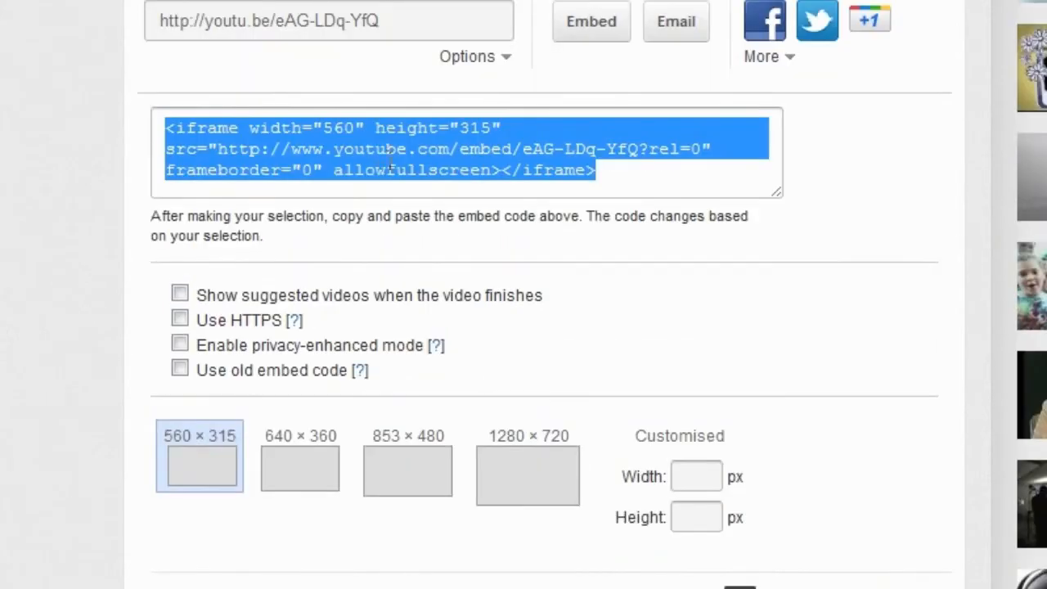
{"action": "right_click", "coordinate": [400, 149]}
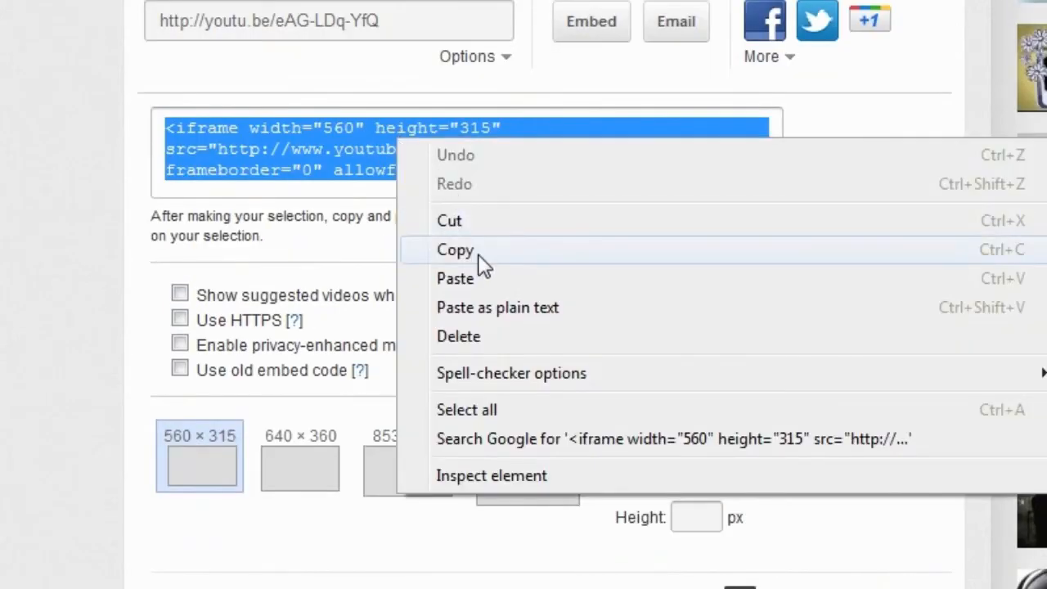
{"action": "left_click", "coordinate": [454, 249]}
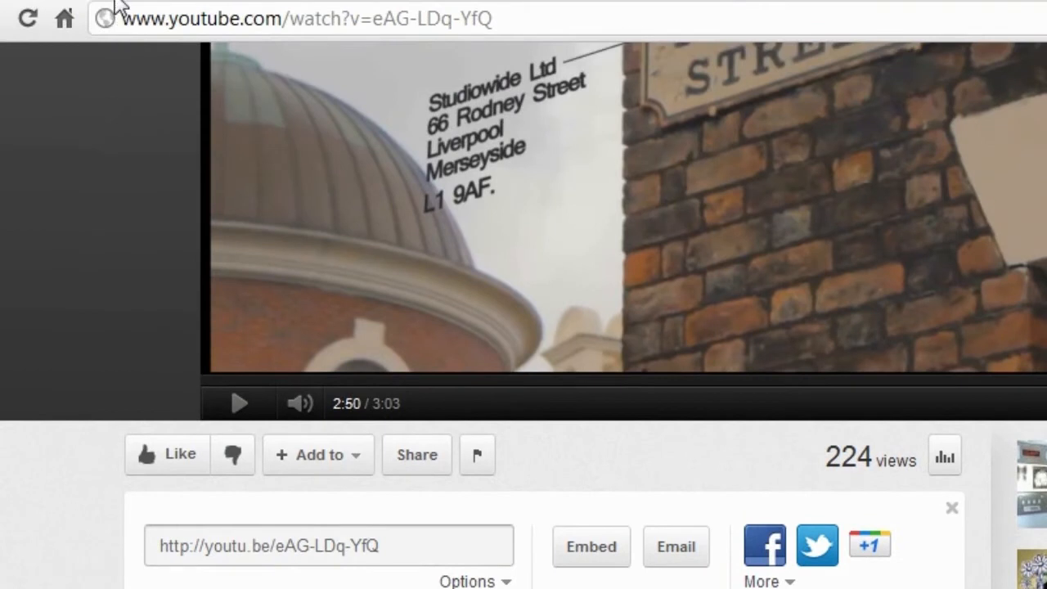
- Paste the video embed code below the existing HTML source of the "Using the editor" page and return to the visual view
{"action": "left_click", "coordinate": [114, 1]}
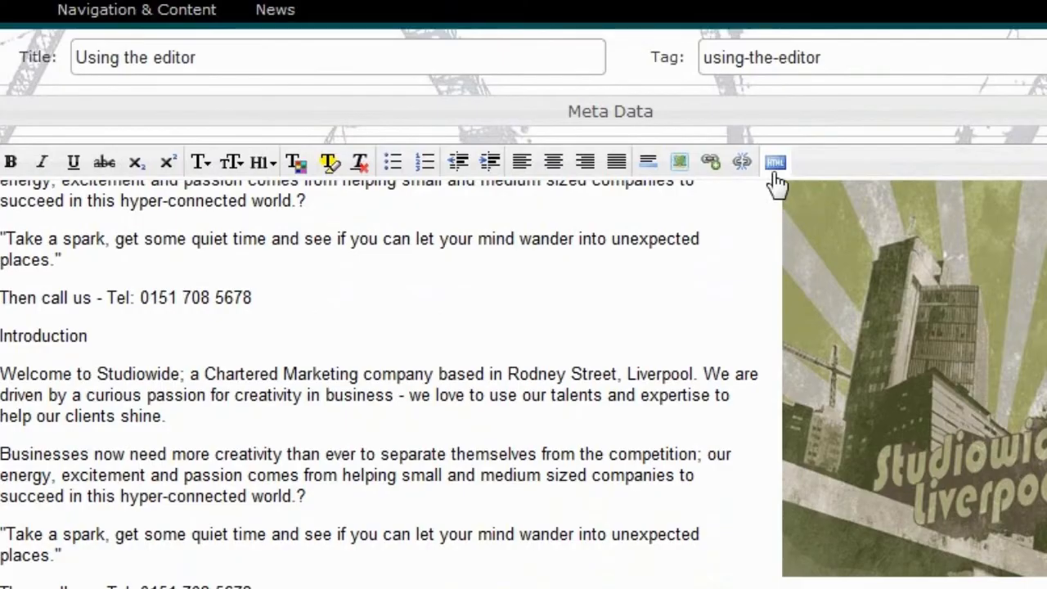
{"action": "left_click", "coordinate": [775, 162]}
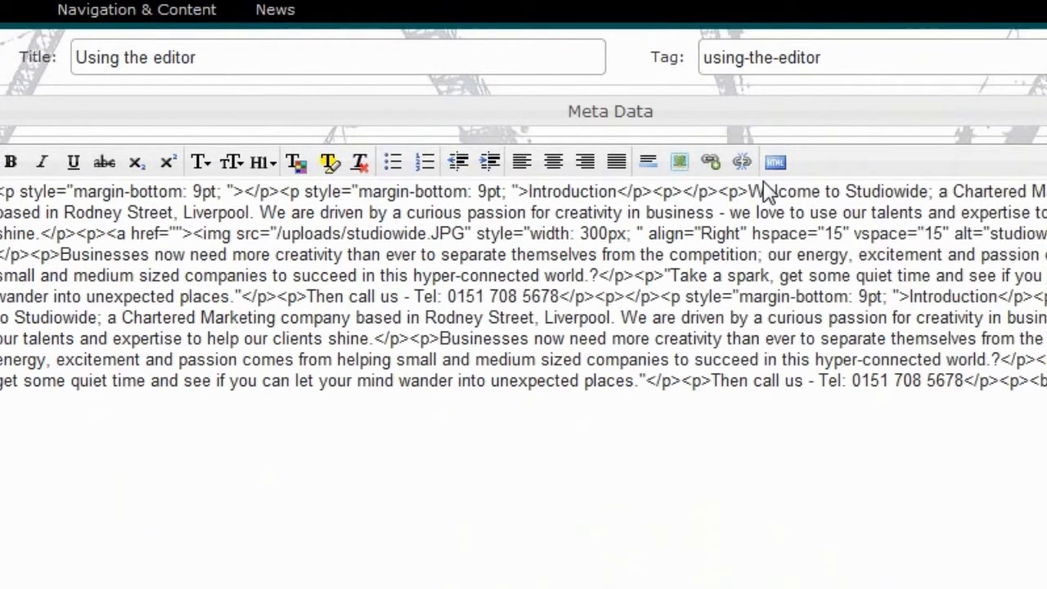
{"action": "right_click", "coordinate": [10, 422]}
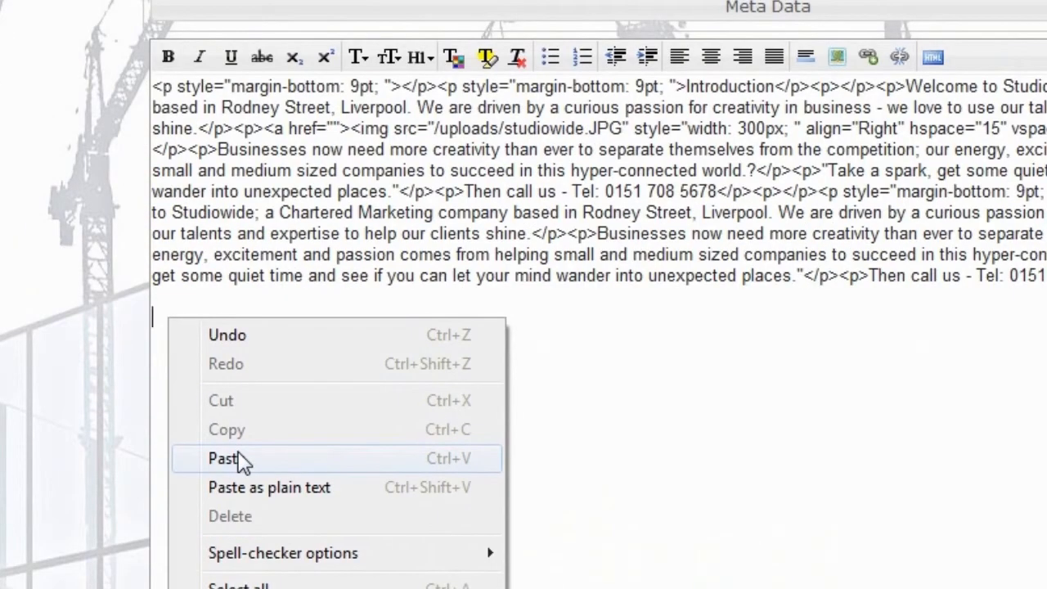
{"action": "left_click", "coordinate": [242, 459]}
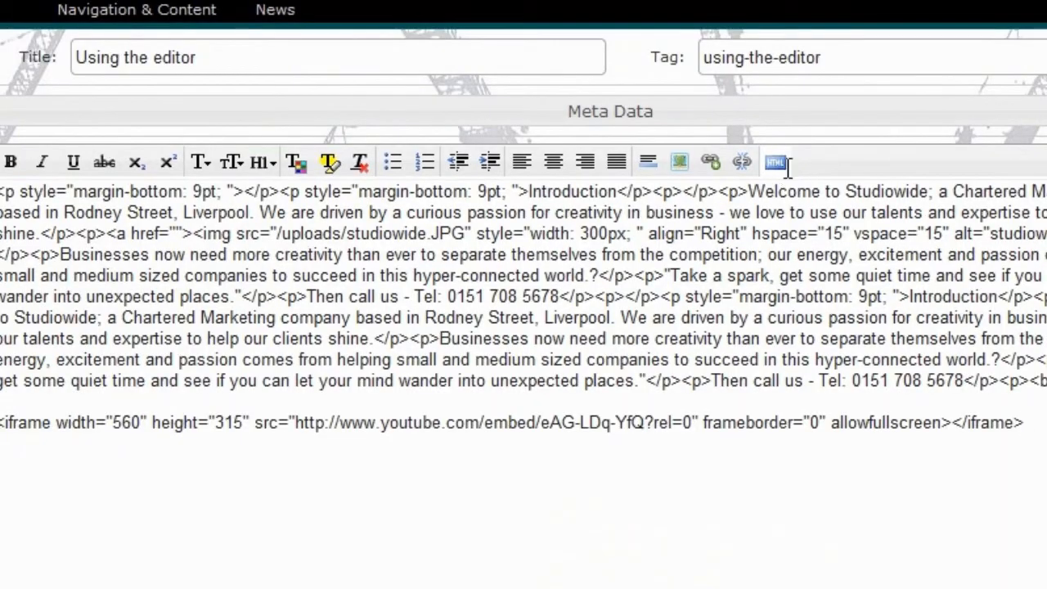
{"action": "left_click", "coordinate": [933, 56]}
- Save the "Using the editor" page and dismiss the confirmation
{"action": "scroll", "coordinate": [376, 489], "scroll_direction": "down", "scroll_amount": 5}
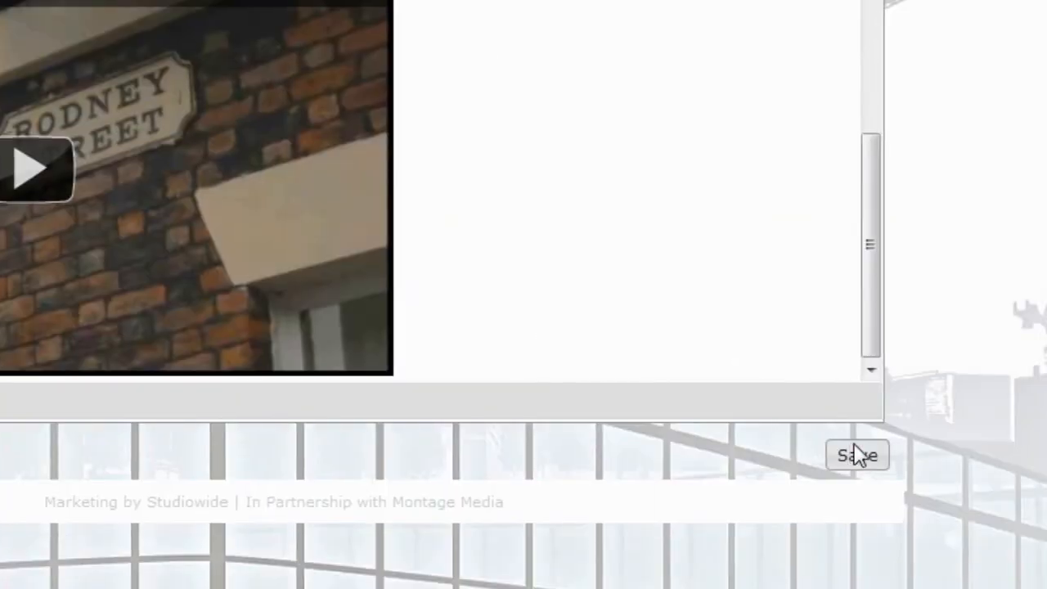
{"action": "left_click", "coordinate": [856, 453]}
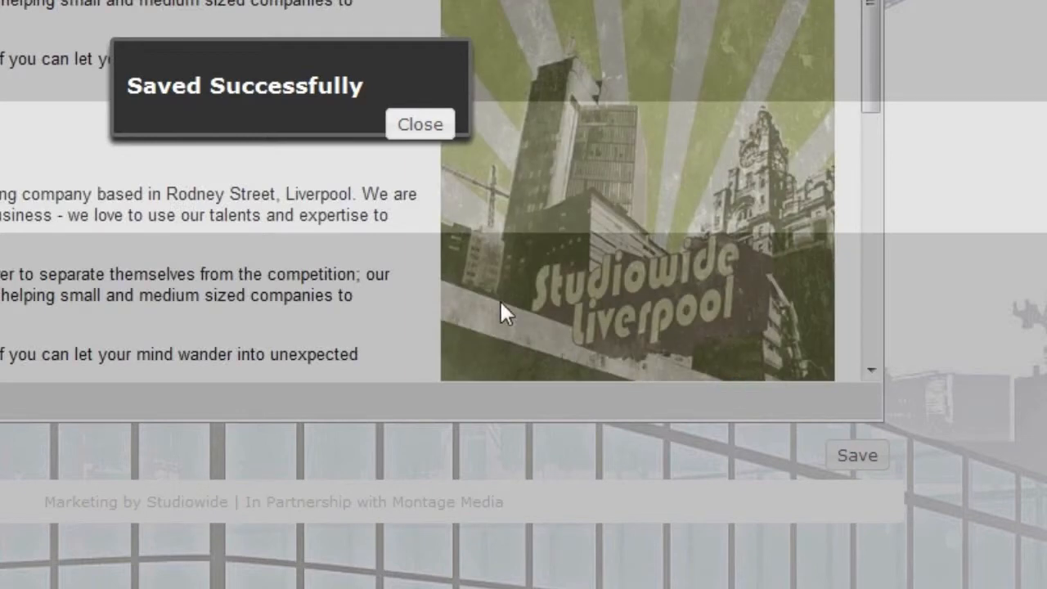
{"action": "left_click", "coordinate": [434, 127]}
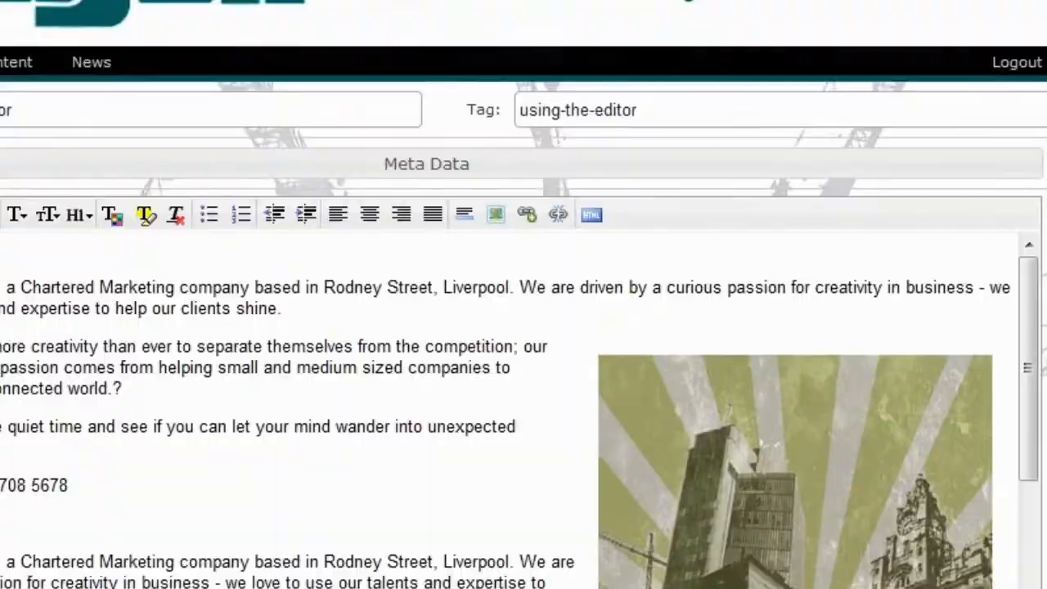
- Open the "Using the editor" page on the public Lyjon site, play the embedded Studiowide Story video and pause it
{"action": "left_click", "coordinate": [220, 1]}
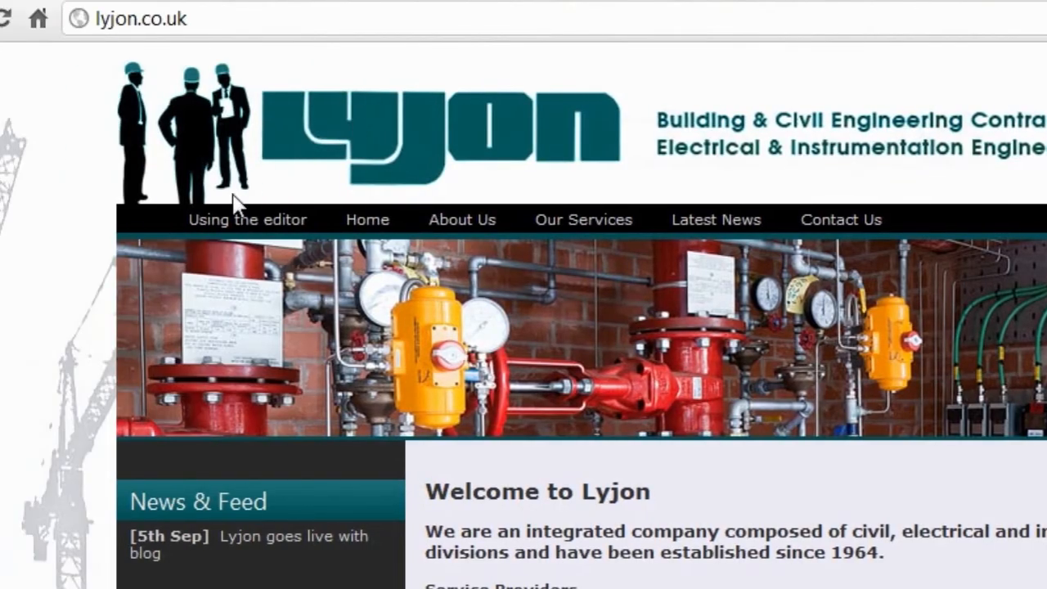
{"action": "left_click", "coordinate": [240, 221]}
{"action": "scroll", "coordinate": [771, 516], "scroll_direction": "down", "scroll_amount": 8}
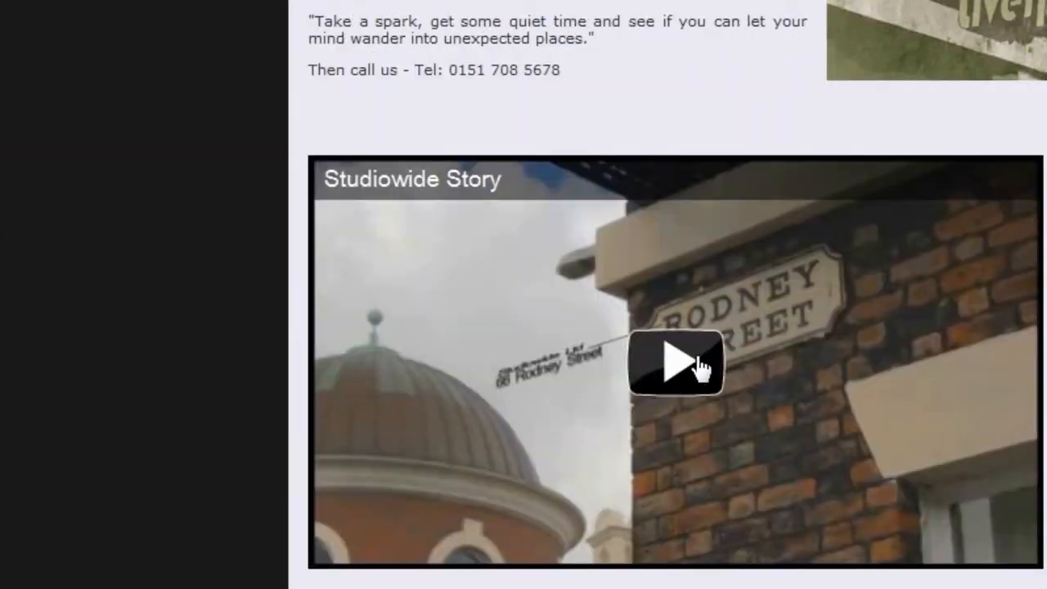
{"action": "left_click", "coordinate": [744, 568]}
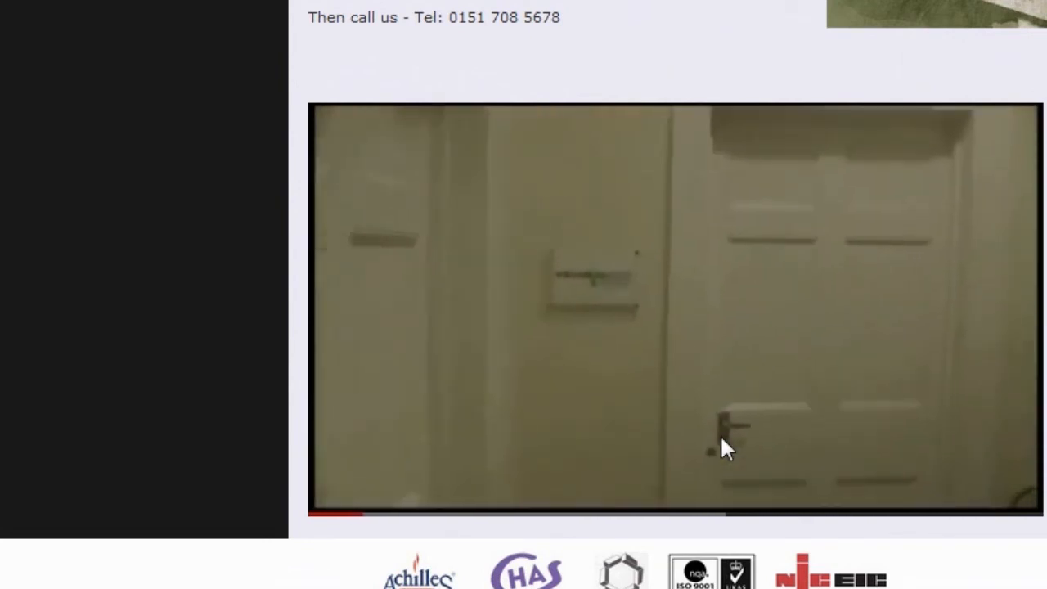
{"action": "scroll", "coordinate": [467, 409], "scroll_direction": "down", "scroll_amount": 1}
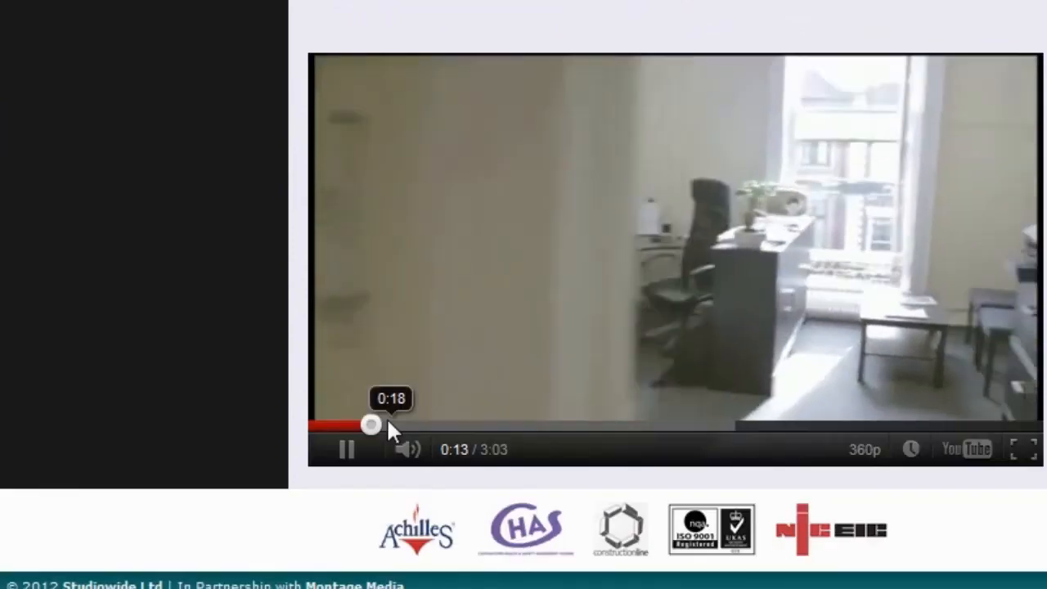
{"action": "left_click", "coordinate": [349, 451]}
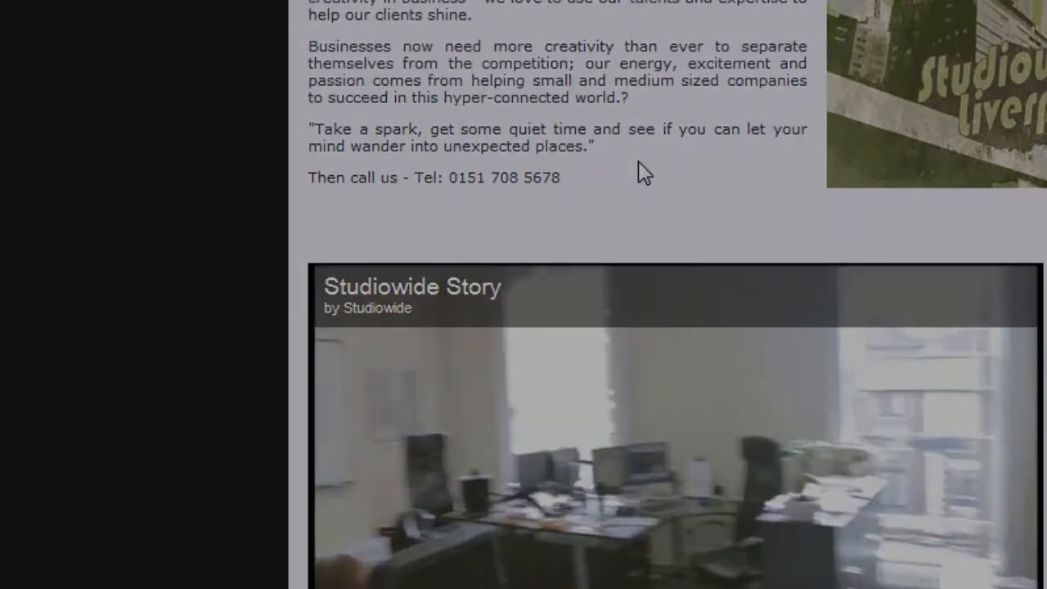